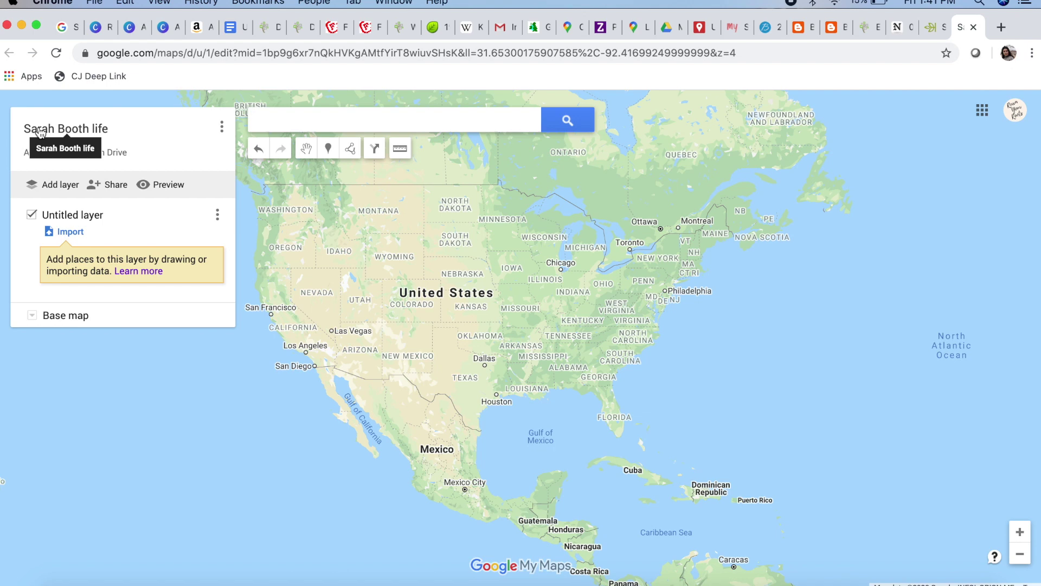
# Open Sarah Booth's Ancestry facts and scroll to the 1830 Perry County, Tennessee residence
pyautogui.click(929, 27)
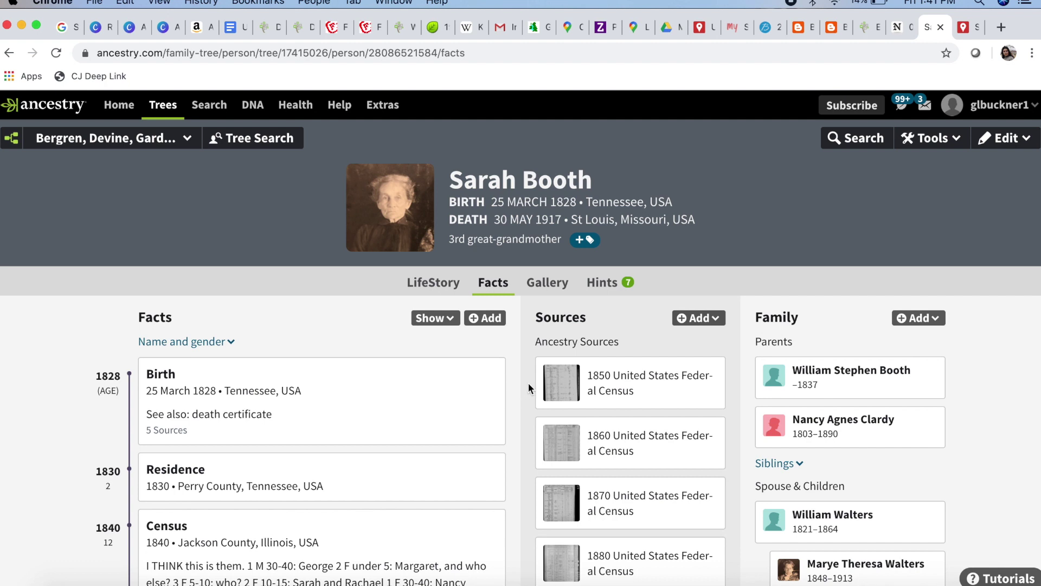
pyautogui.scroll(-4, 528, 383)
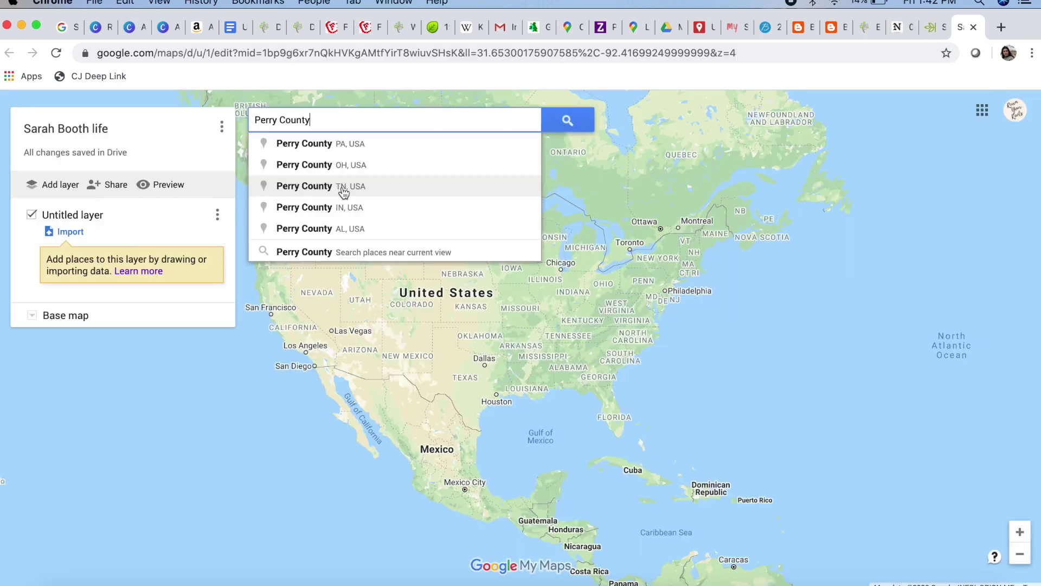
# Go to Perry County, Tennessee on the map, dismiss its details, and zoom out to neighbouring states
pyautogui.click(343, 187)
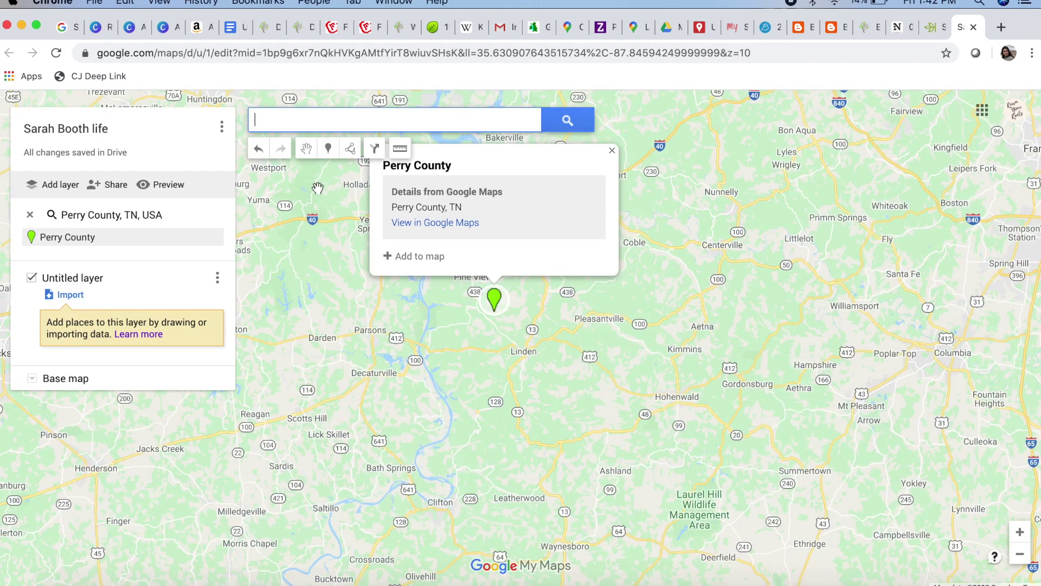
pyautogui.click(612, 150)
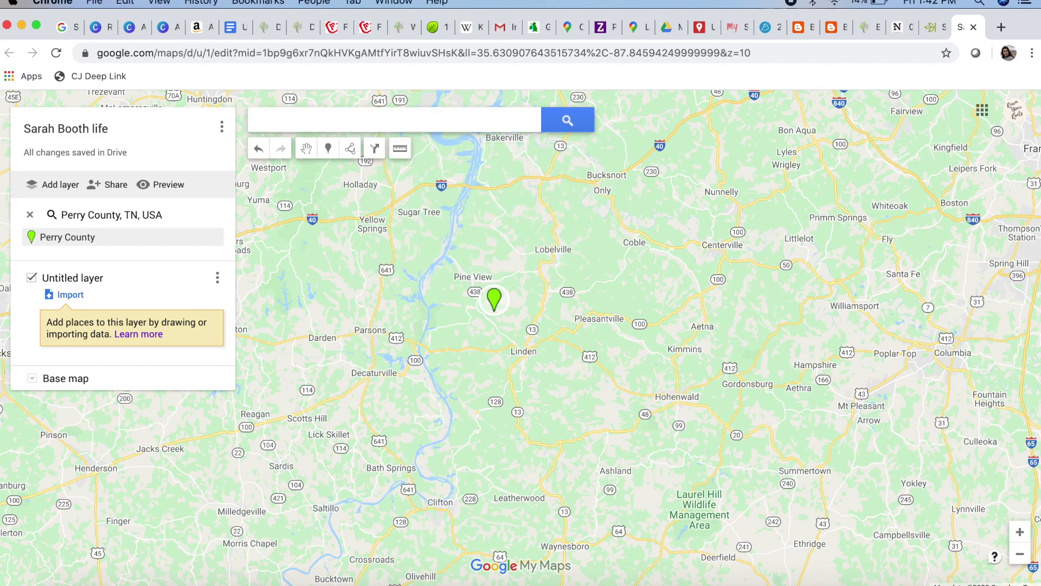
pyautogui.click(1019, 554)
pyautogui.click(1020, 553)
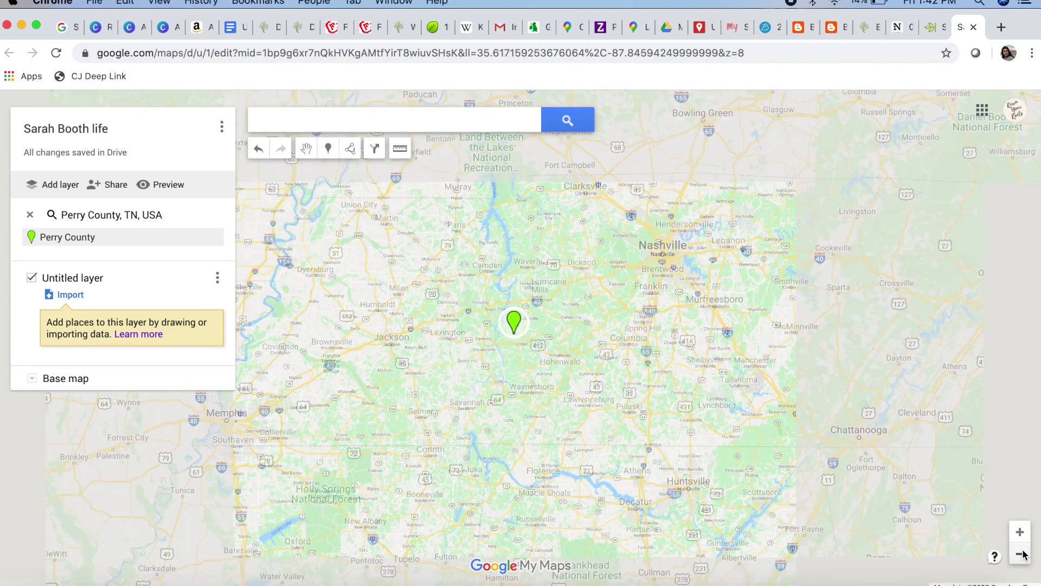
pyautogui.click(1019, 553)
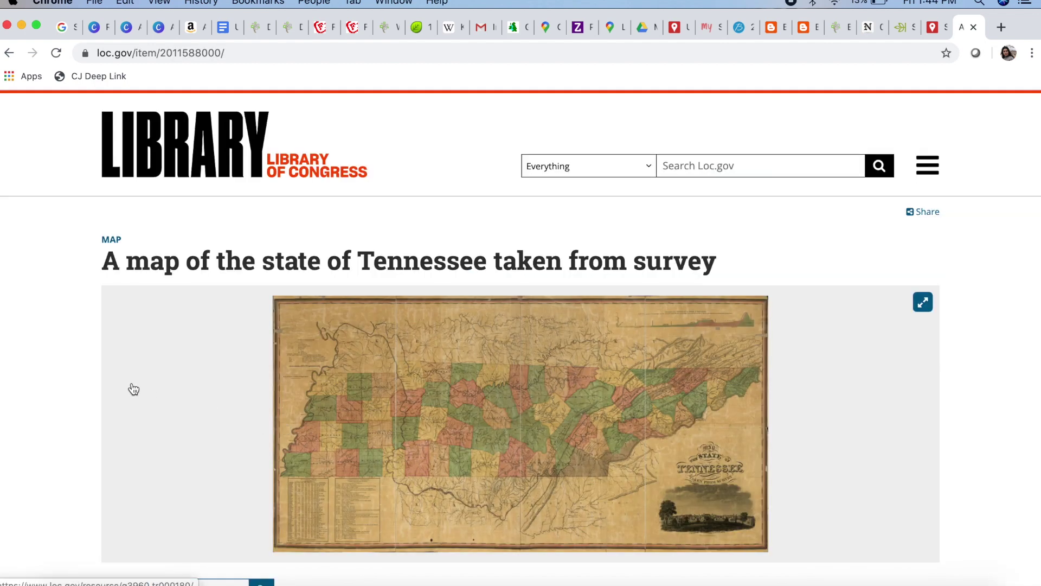
# Zoom the historic Tennessee map in on Perry County's outline, then return to the Ancestry facts
pyautogui.scroll(-4, 61, 367)
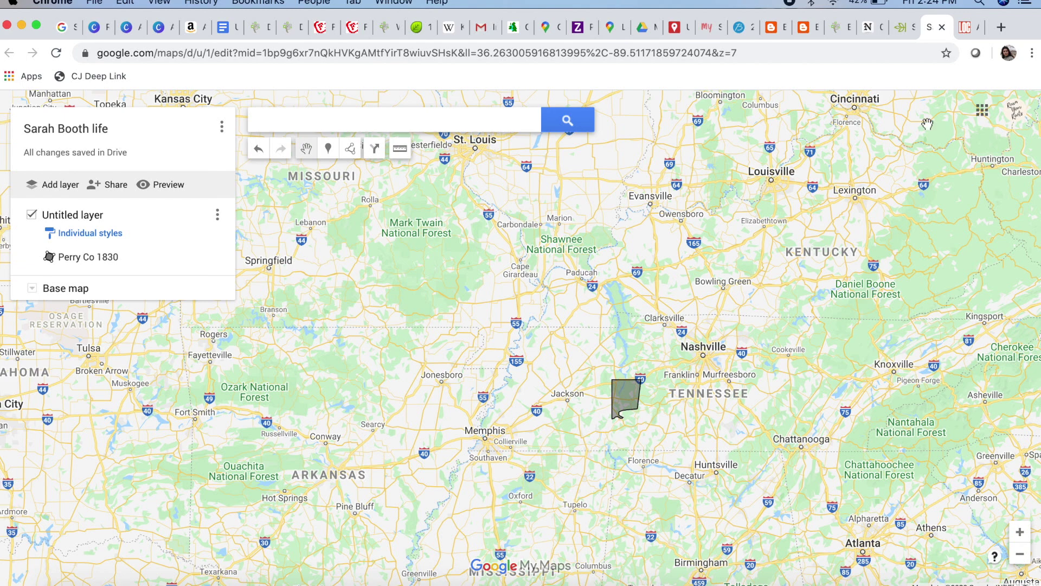
pyautogui.doubleClick(627, 354)
pyautogui.doubleClick(555, 391)
pyautogui.moveTo(555, 392); pyautogui.dragTo(583, 313)
pyautogui.doubleClick(583, 314)
pyautogui.moveTo(604, 368); pyautogui.dragTo(488, 325)
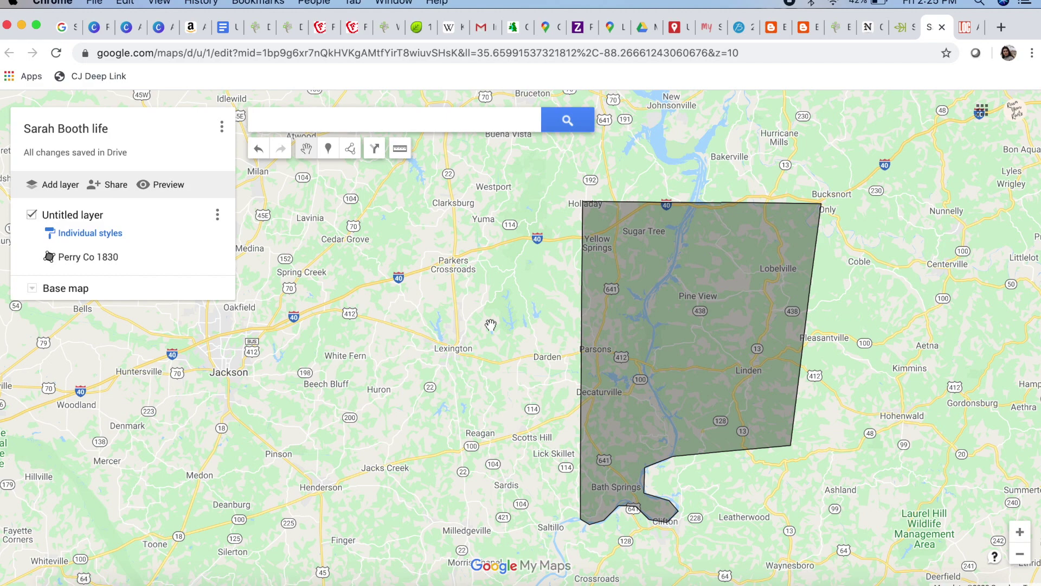
pyautogui.hotkey('ctrl', 'shift', 'Tab')
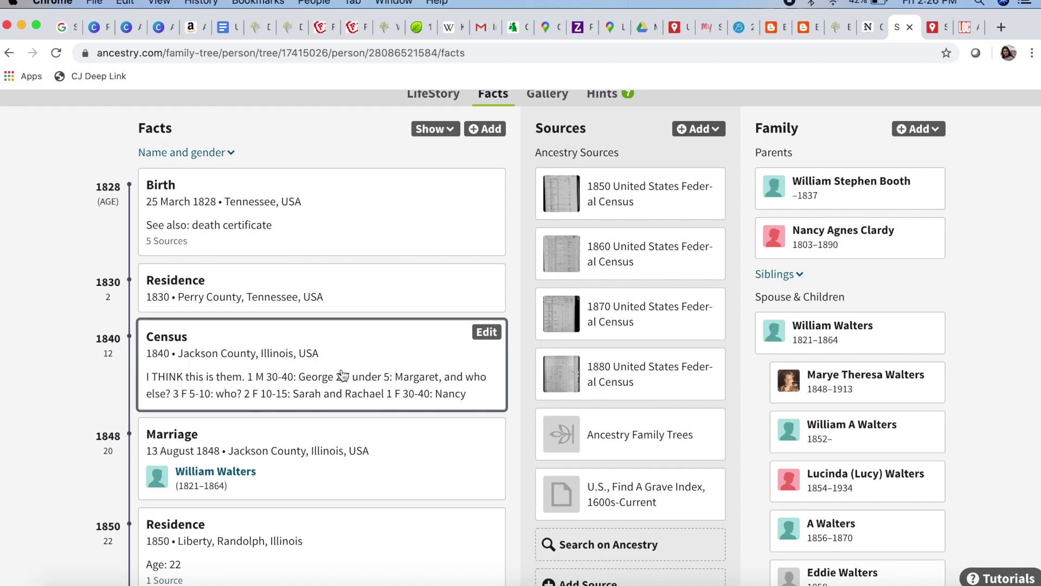
# Back on the life map, pan north to Illinois and zoom the historic map into southern Illinois
pyautogui.click(935, 28)
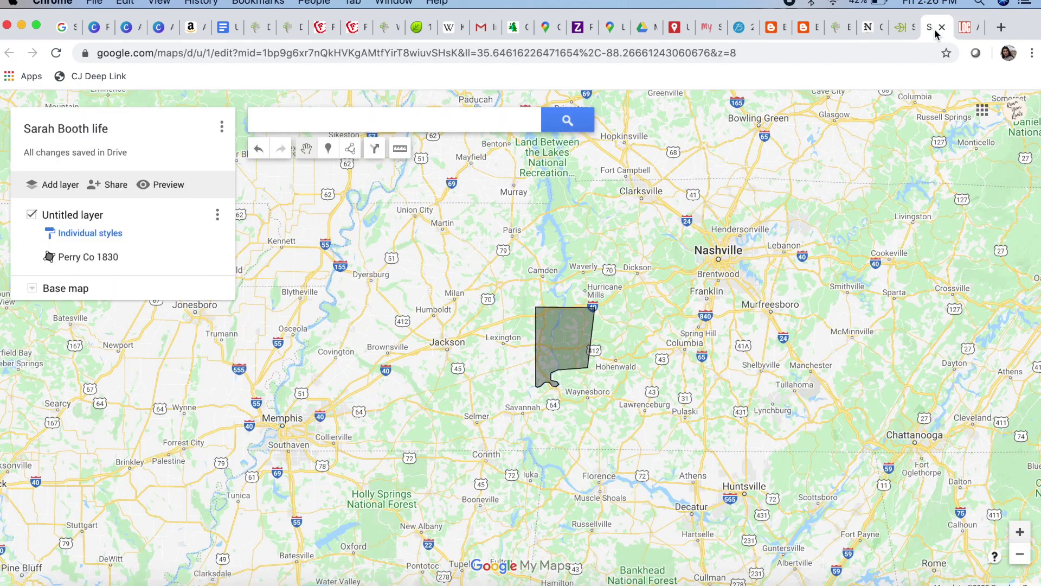
pyautogui.moveTo(602, 202); pyautogui.dragTo(680, 283)
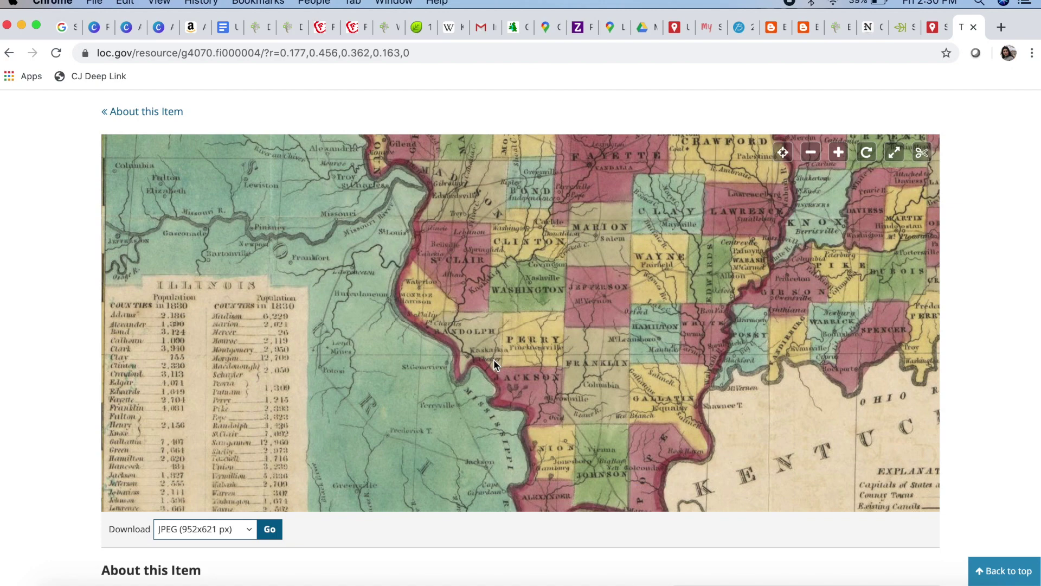
pyautogui.click(494, 359)
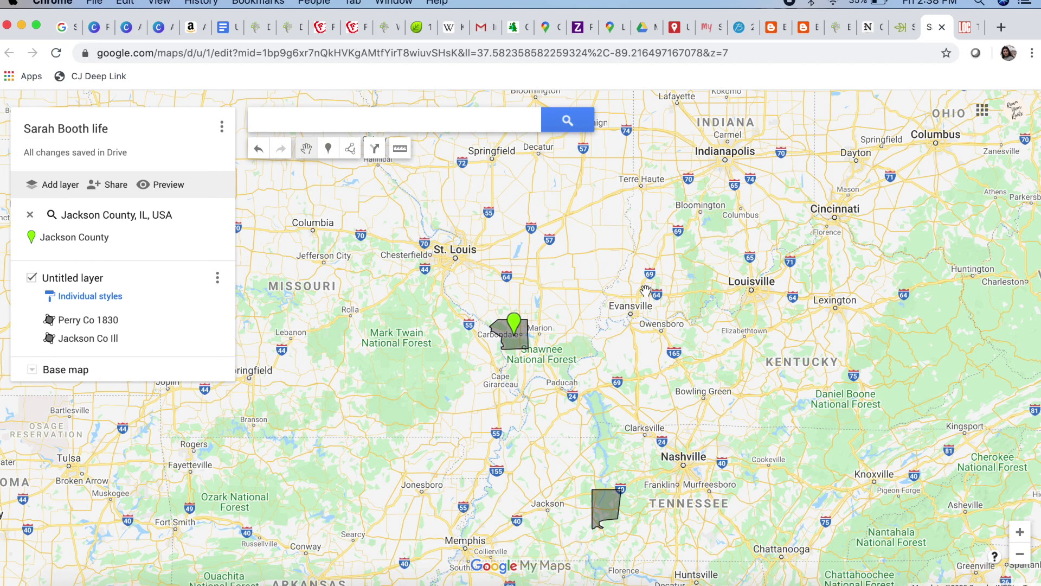
# Compare Jackson County against the historic map, then clear its search result and zoom out
pyautogui.scroll(2, 550, 303)
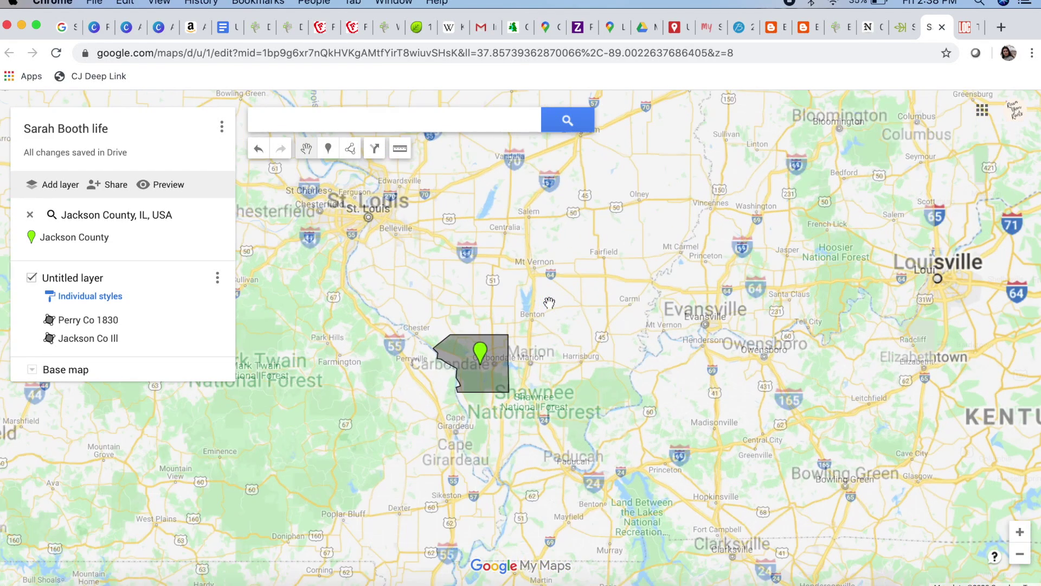
pyautogui.click(968, 27)
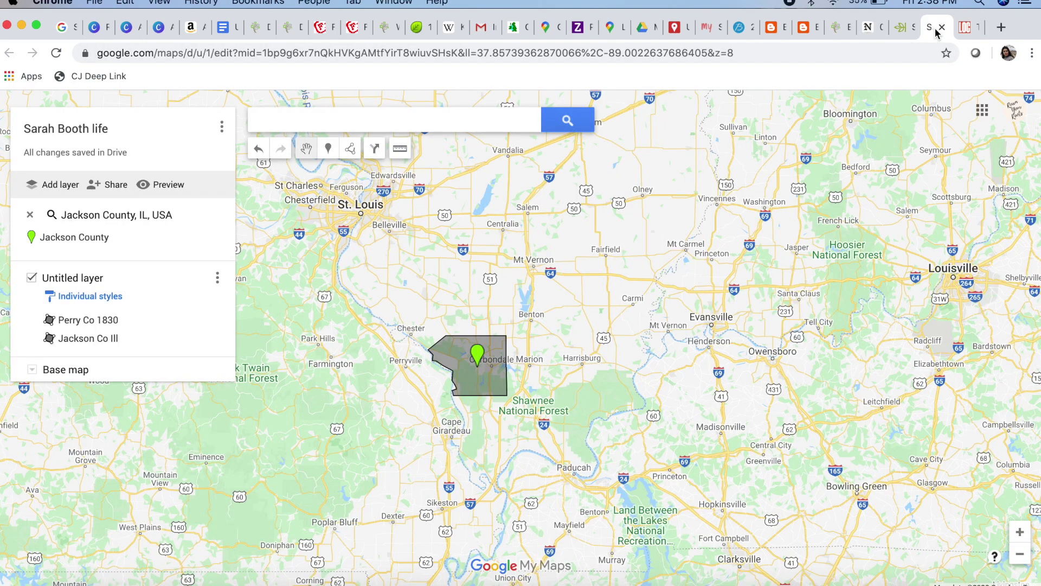
pyautogui.scroll(1, 606, 358)
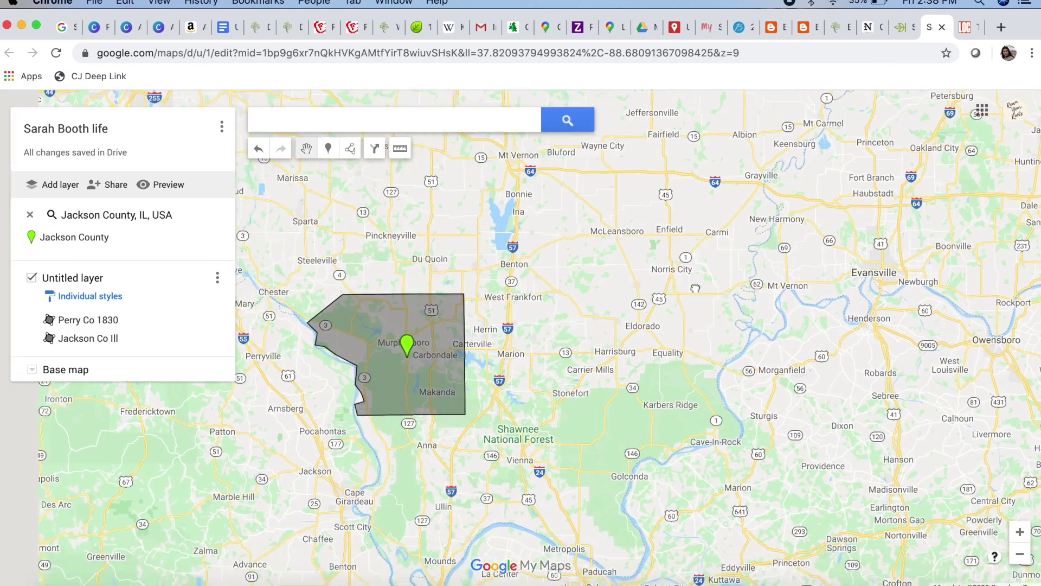
pyautogui.moveTo(551, 358); pyautogui.dragTo(713, 276)
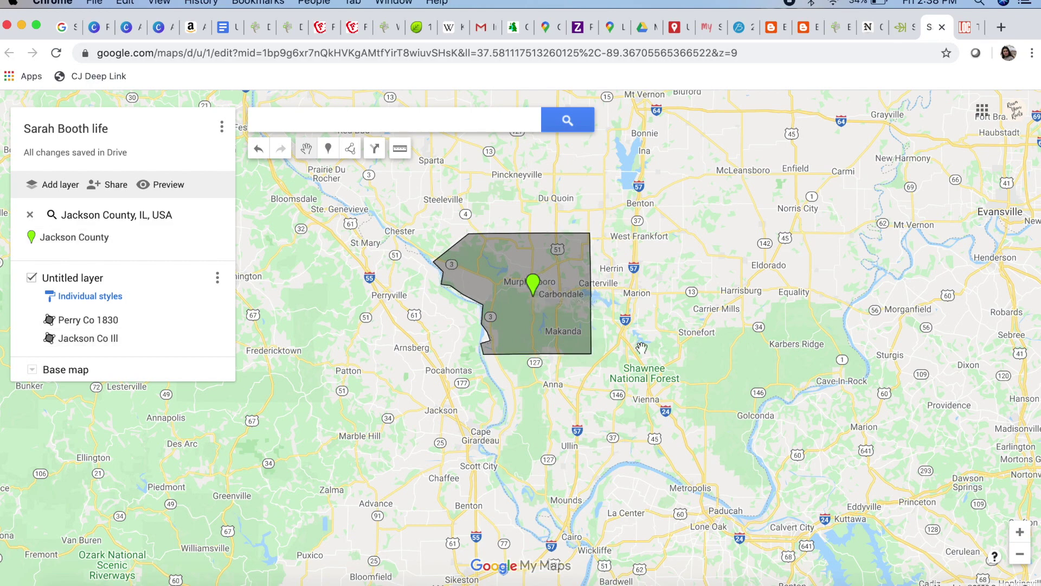
pyautogui.click(30, 215)
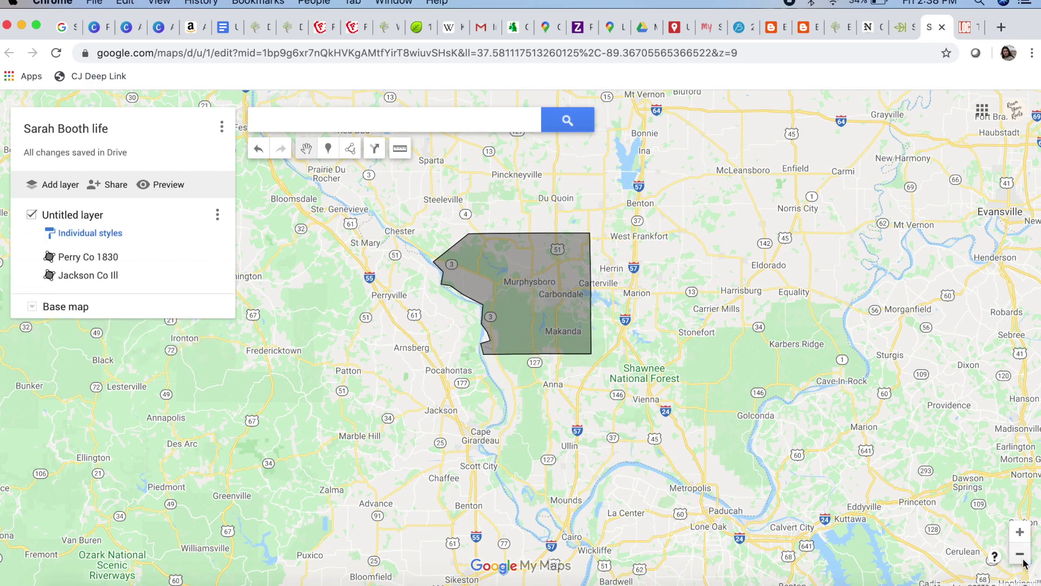
pyautogui.click(1022, 558)
pyautogui.click(1022, 559)
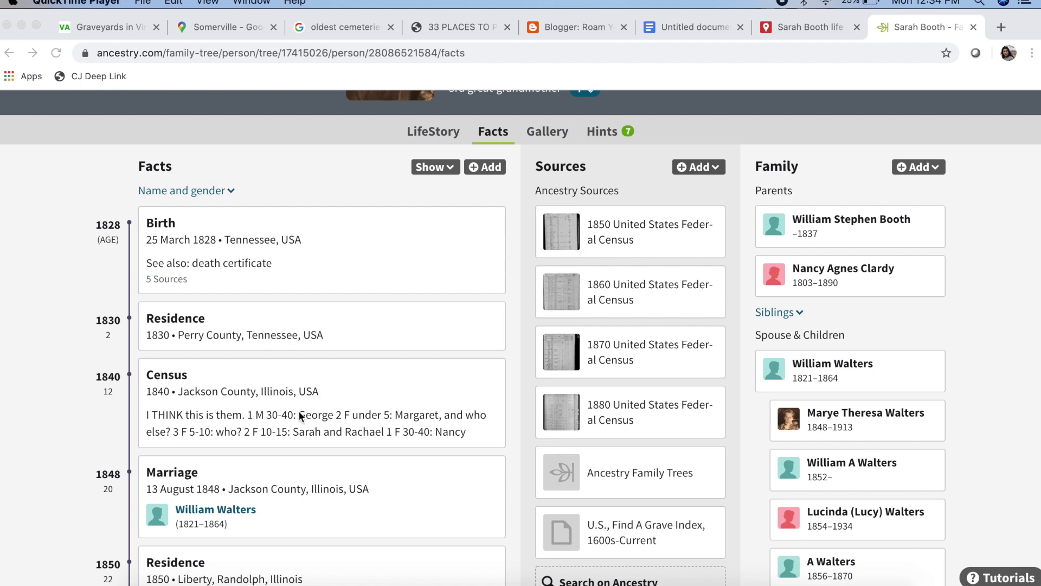
pyautogui.scroll(-3, 298, 417)
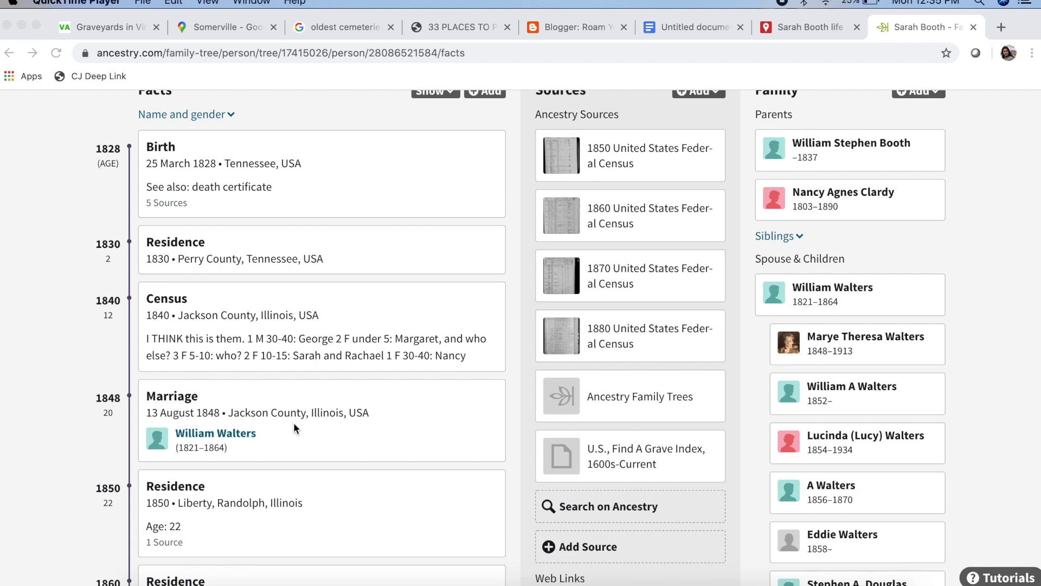
pyautogui.scroll(-2, 294, 427)
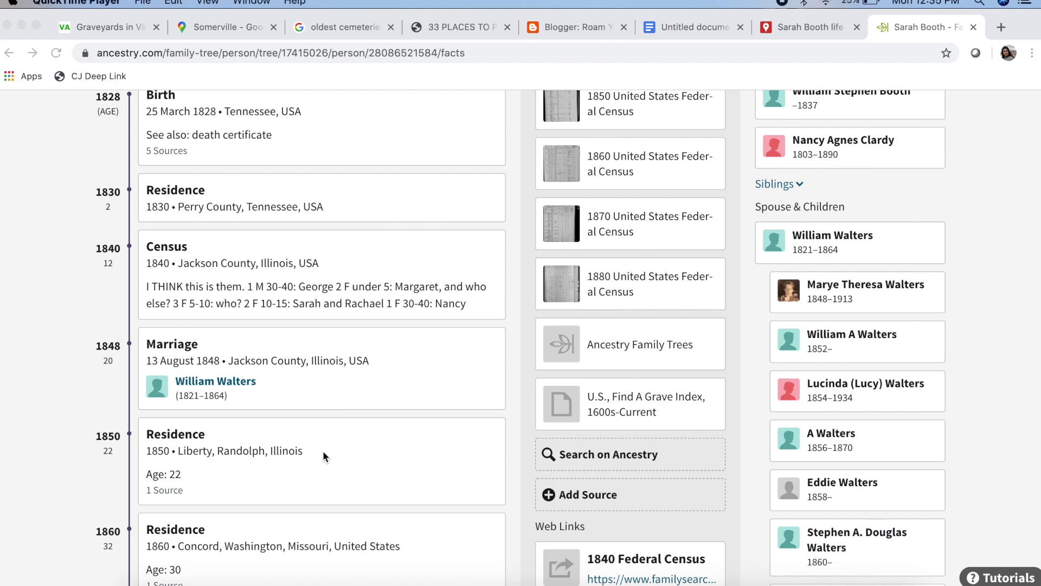
pyautogui.click(784, 28)
pyautogui.moveTo(695, 345); pyautogui.dragTo(688, 262)
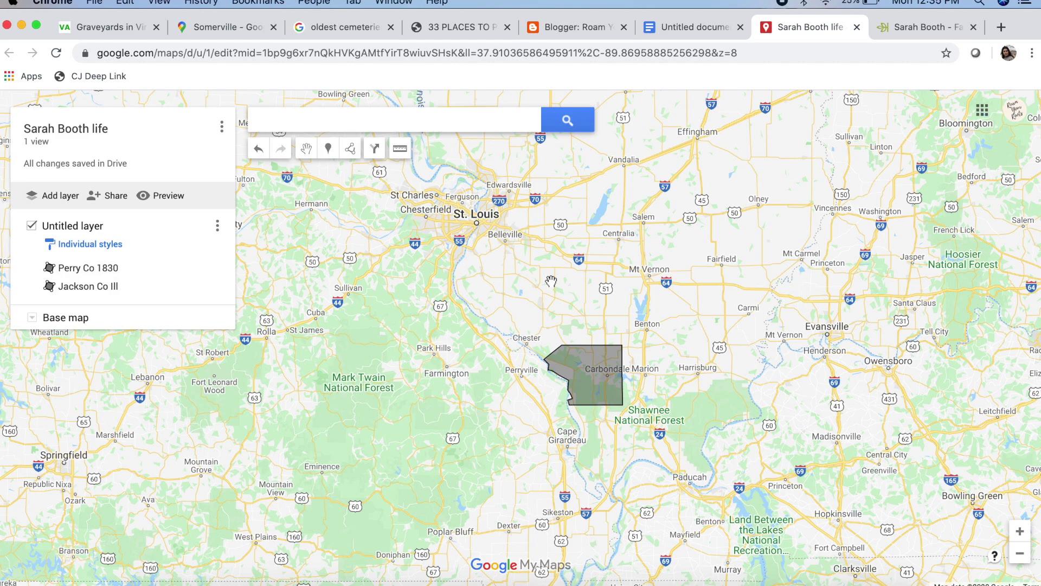
# Search Rockwood, Illinois, add it as a pin, and title it 'Rockwood (Liberty)'
pyautogui.click(486, 119)
pyautogui.click(430, 182)
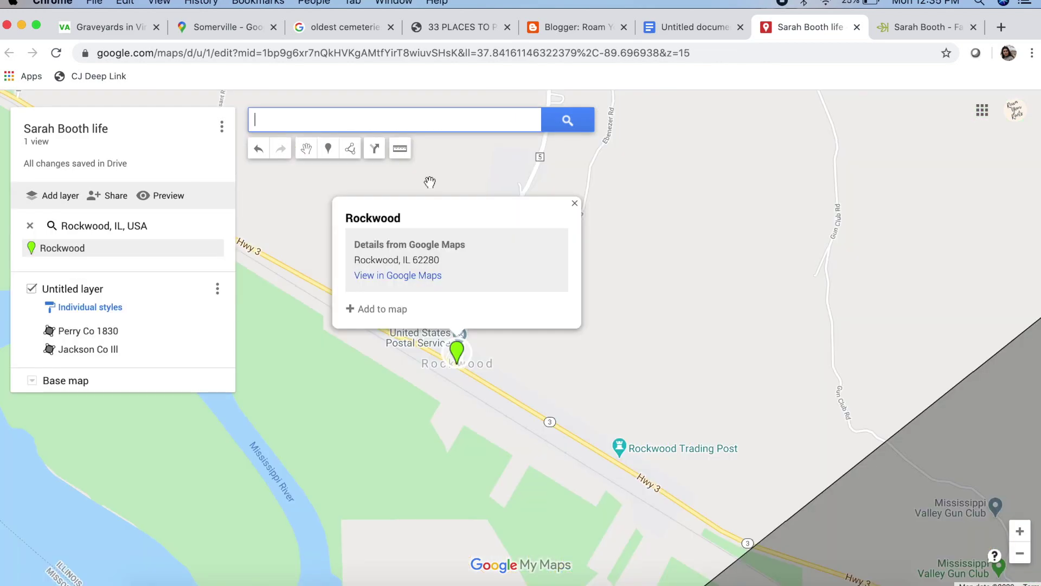
pyautogui.click(383, 309)
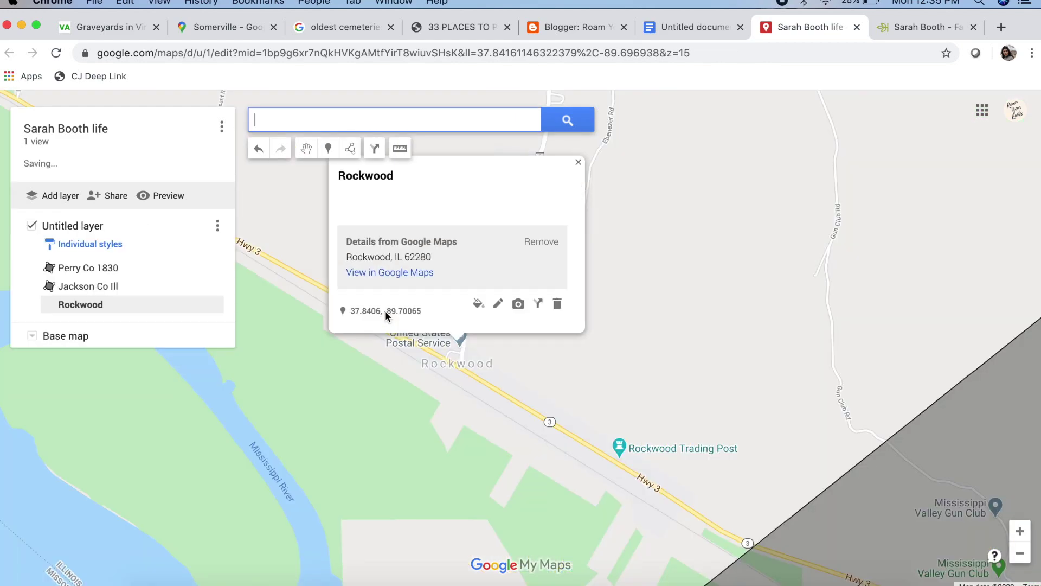
pyautogui.click(505, 313)
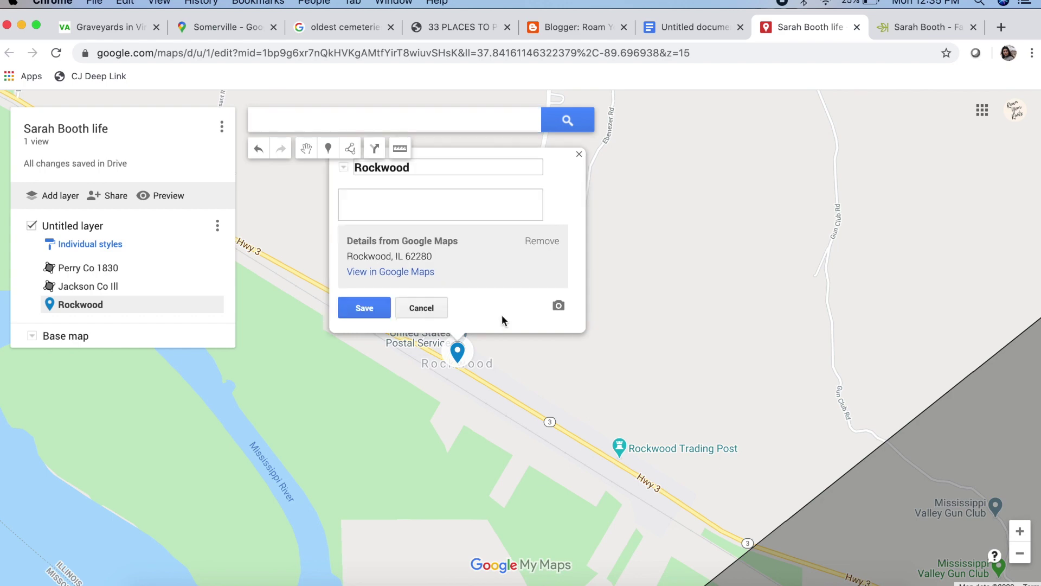
pyautogui.click(458, 190)
pyautogui.write('(Liberty)')
pyautogui.press('Return')
pyautogui.click(1024, 553)
pyautogui.click(1025, 553)
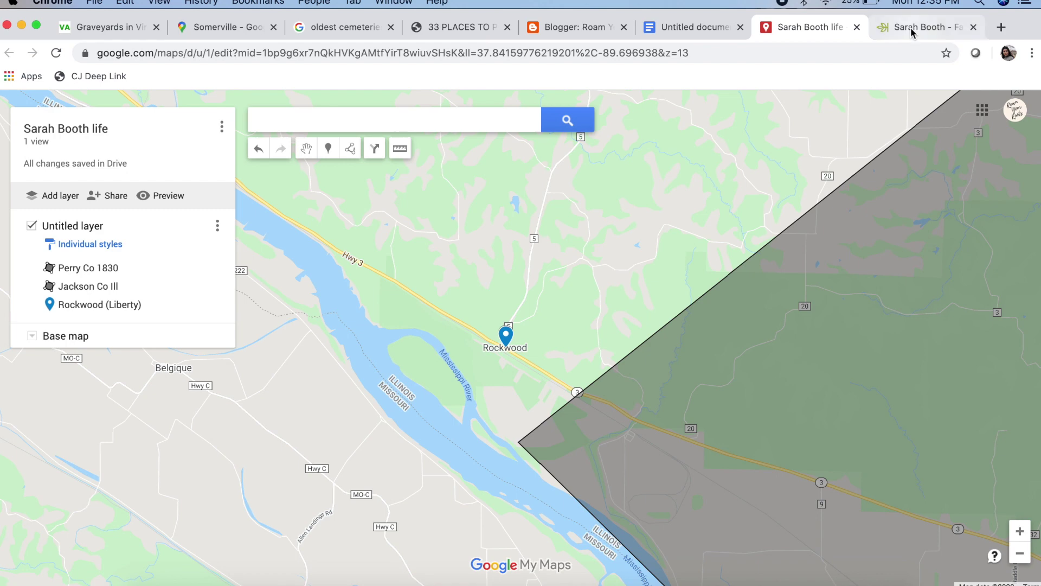
pyautogui.click(910, 27)
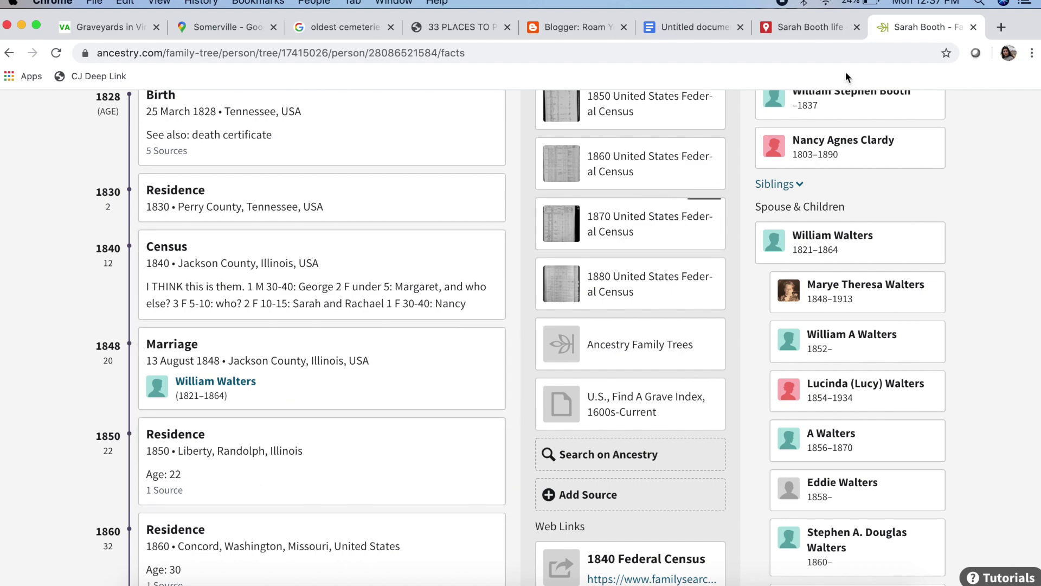
# Reframe the life map around the Jackson County outline and Rockwood, then return to the Ancestry facts
pyautogui.click(828, 31)
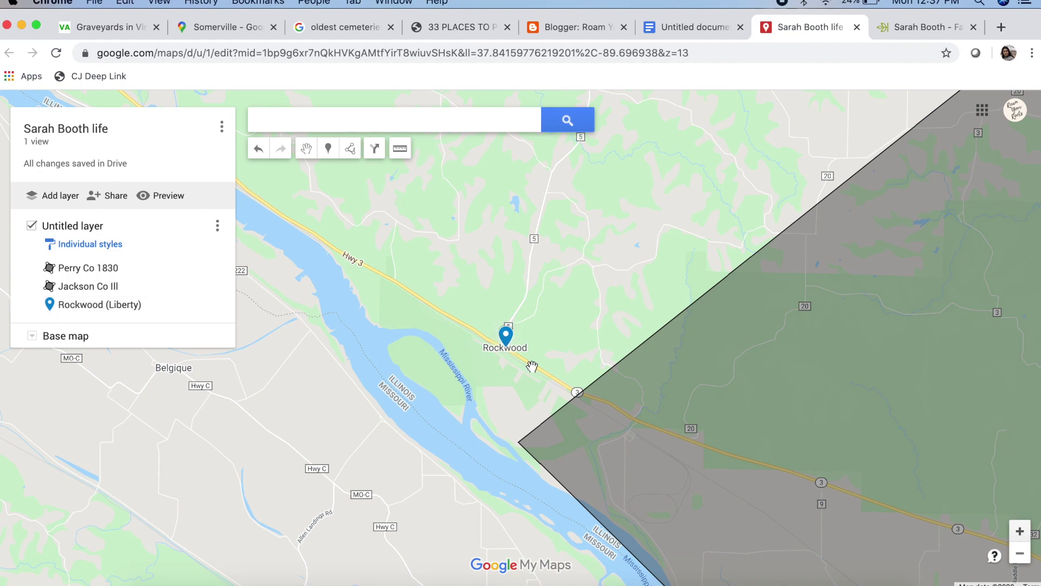
pyautogui.click(1020, 554)
pyautogui.click(1019, 553)
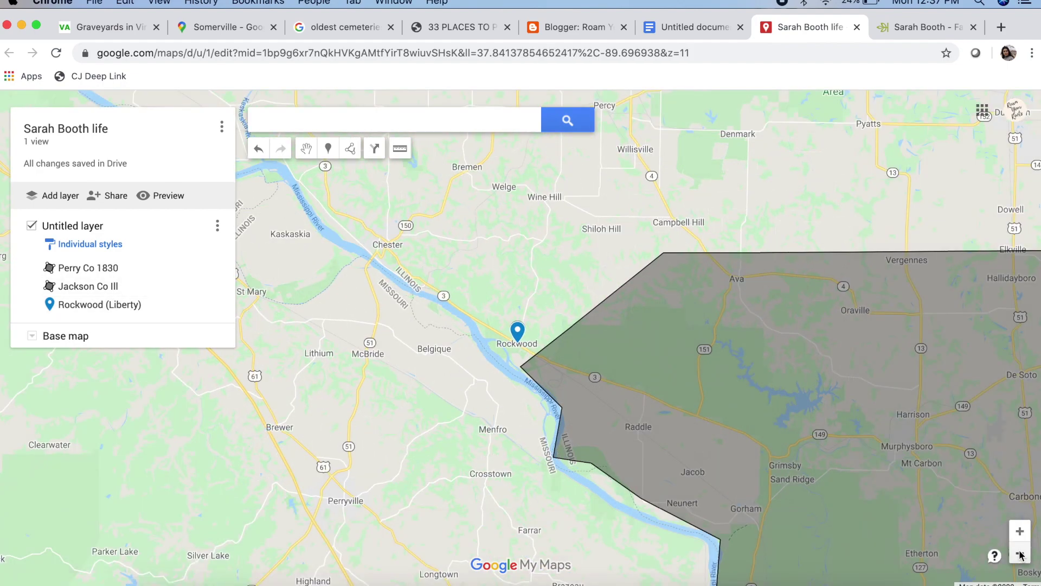
pyautogui.click(1019, 553)
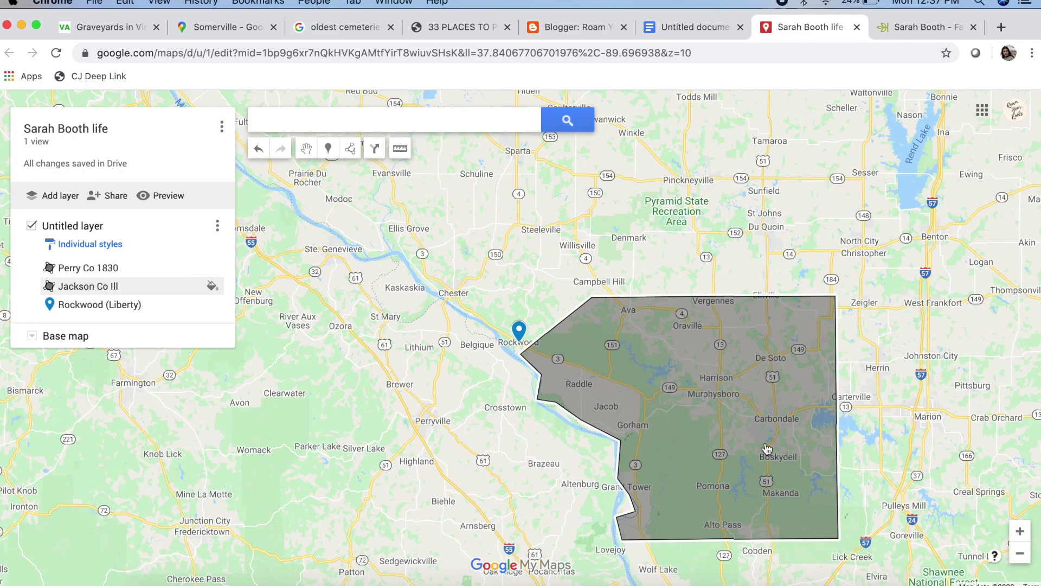
pyautogui.moveTo(907, 442); pyautogui.dragTo(890, 383)
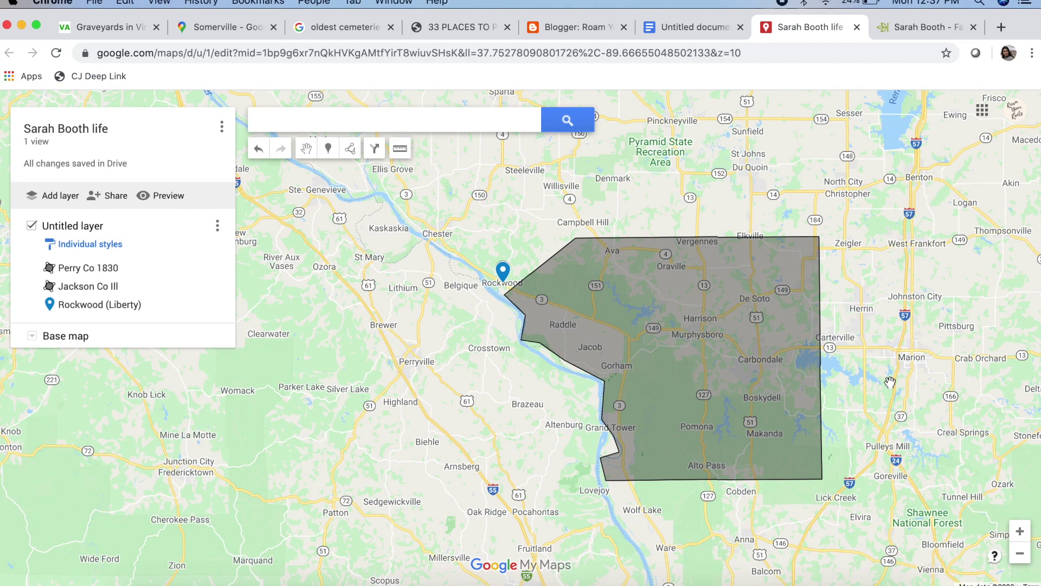
pyautogui.doubleClick(509, 252)
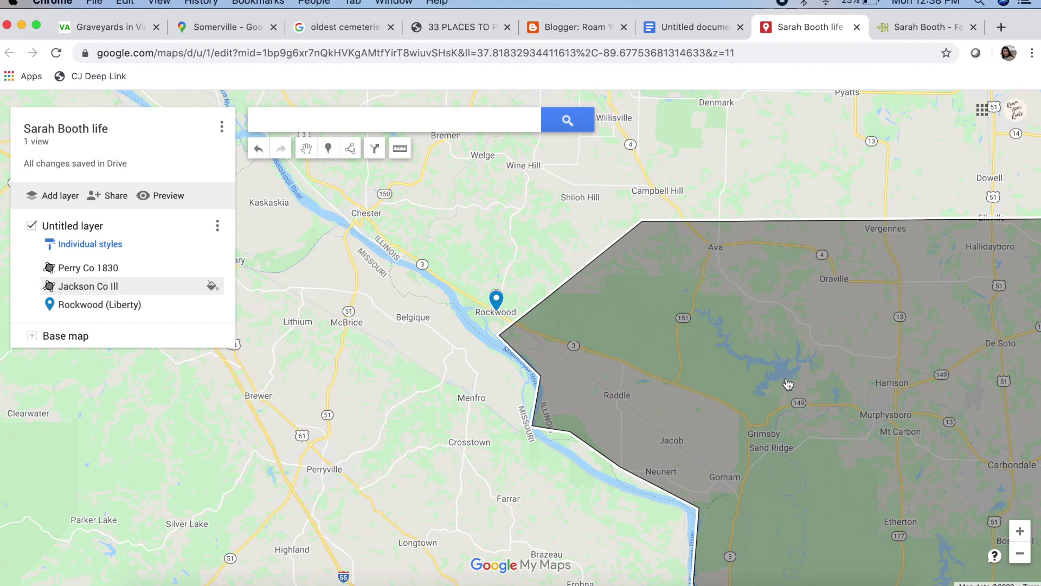
pyautogui.scroll(2, 594, 265)
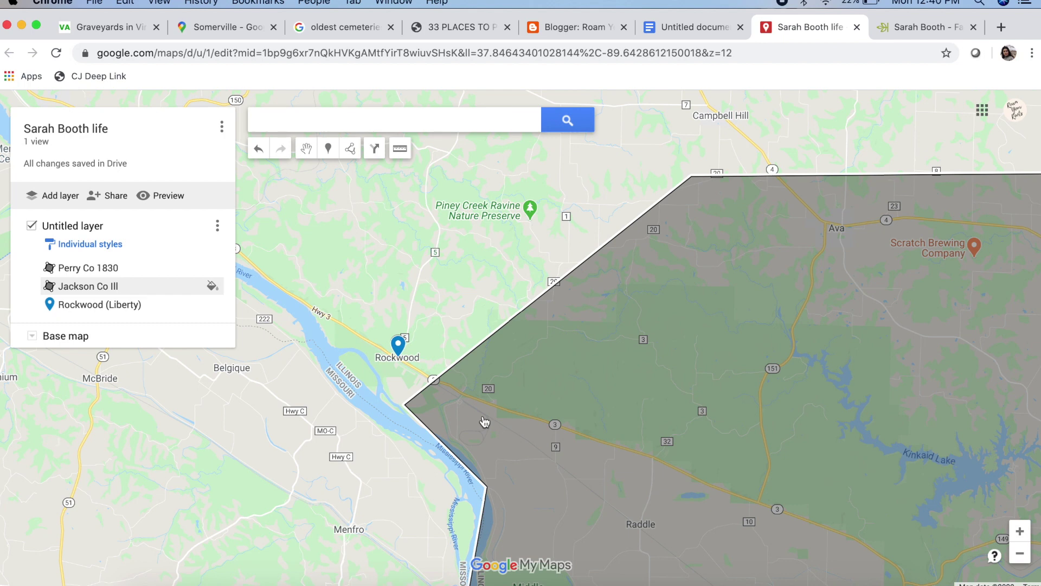
pyautogui.click(930, 30)
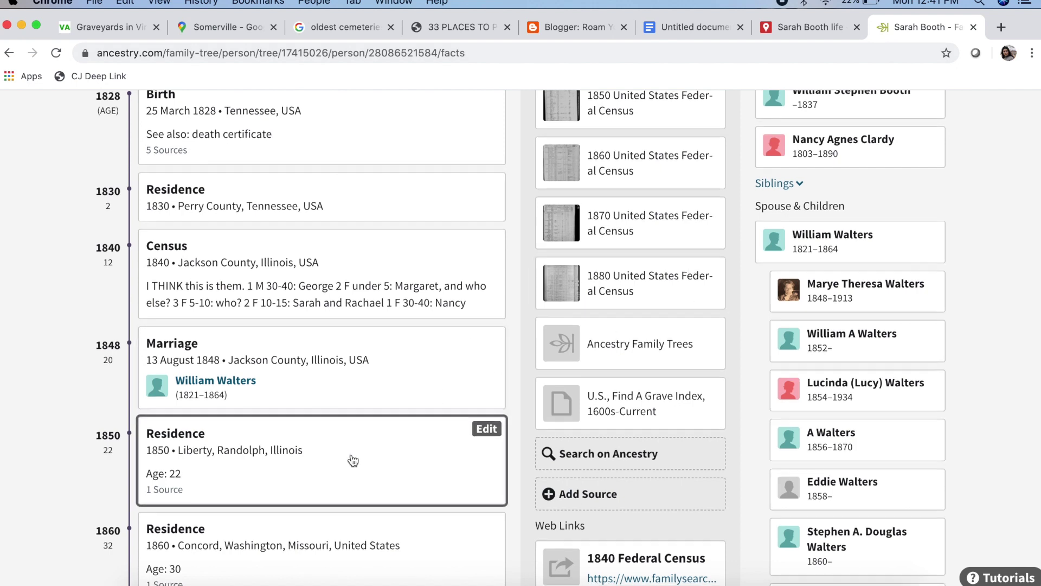
# Find the 1860 Concord, Washington, Missouri residence and show Concord Township's outline on a map
pyautogui.scroll(-3, 353, 461)
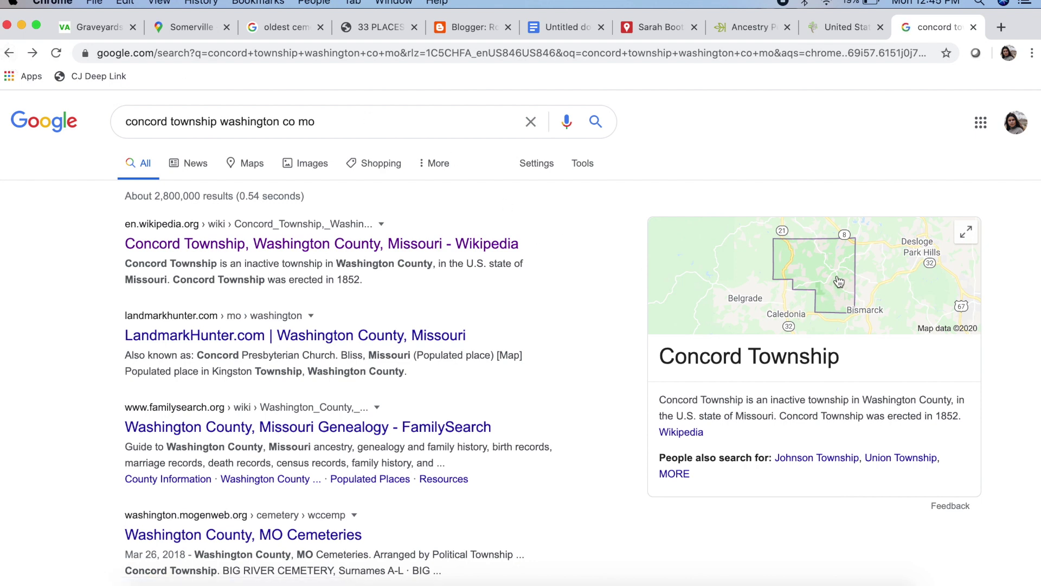
pyautogui.click(808, 434)
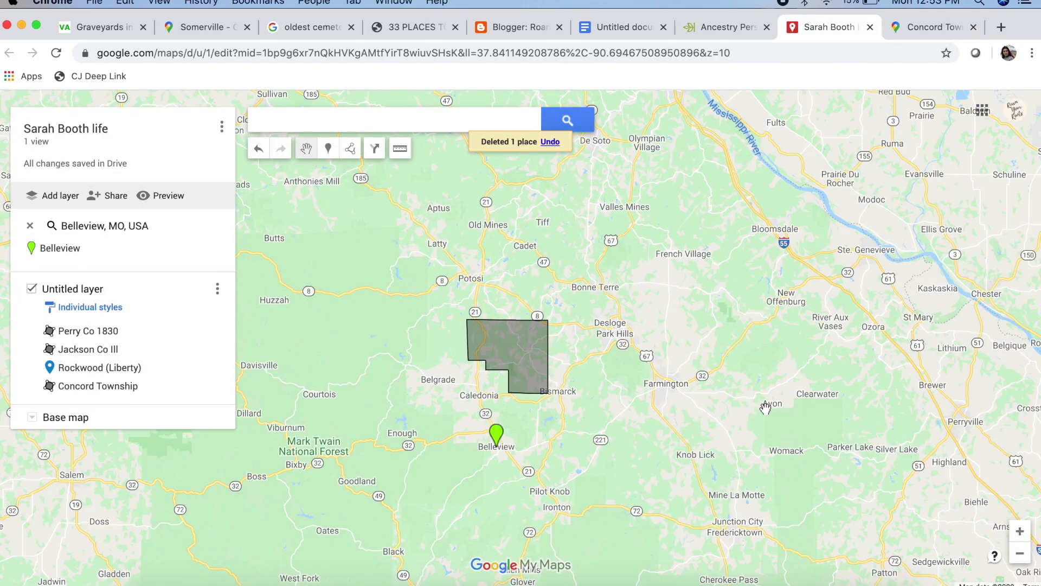
# Centre Concord Township in the map view, then switch to the Ancestry facts page
pyautogui.moveTo(616, 401); pyautogui.dragTo(669, 407)
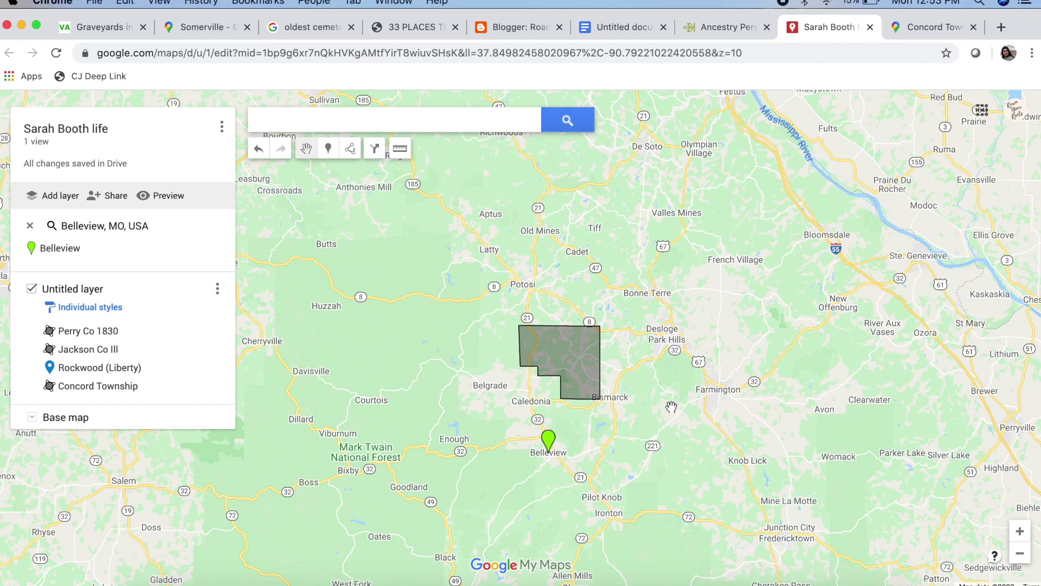
pyautogui.click(710, 27)
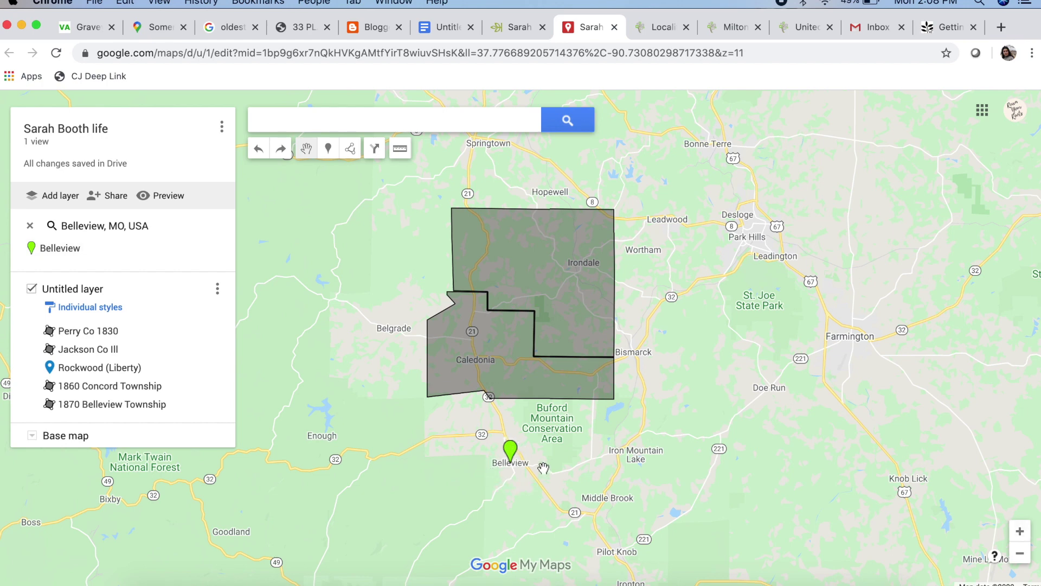
pyautogui.moveTo(543, 468); pyautogui.dragTo(548, 410)
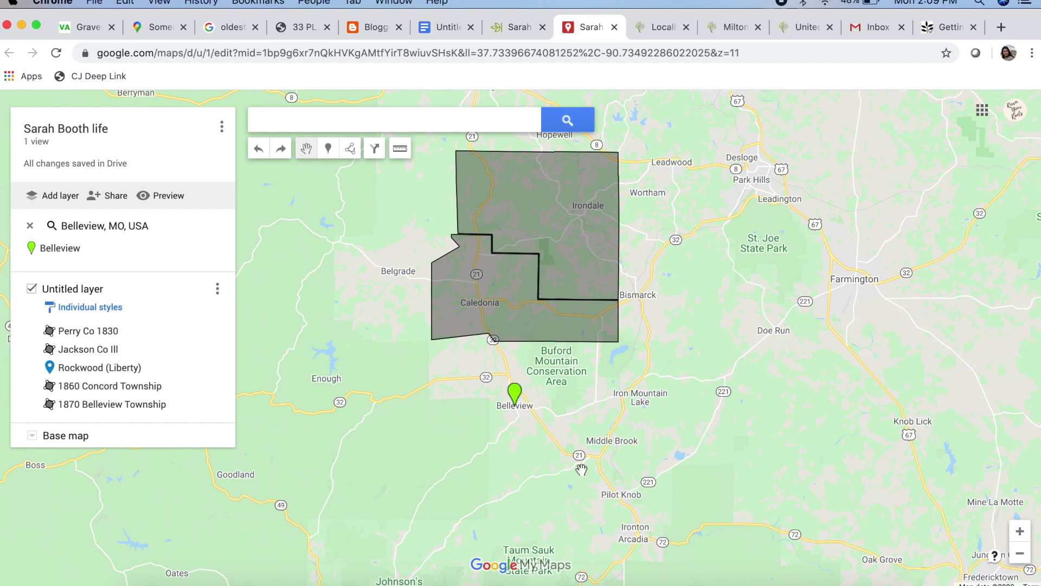
pyautogui.click(1020, 554)
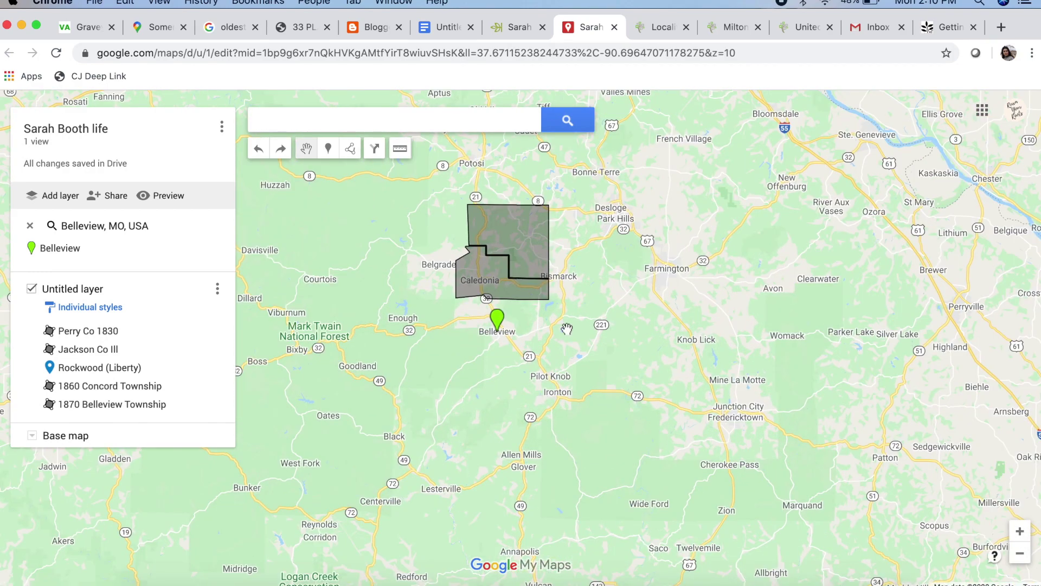
# Return to Ancestry and scroll to the 1880 Iron Mountain, St Francois, Missouri residence
pyautogui.click(520, 27)
pyautogui.scroll(-3, 251, 424)
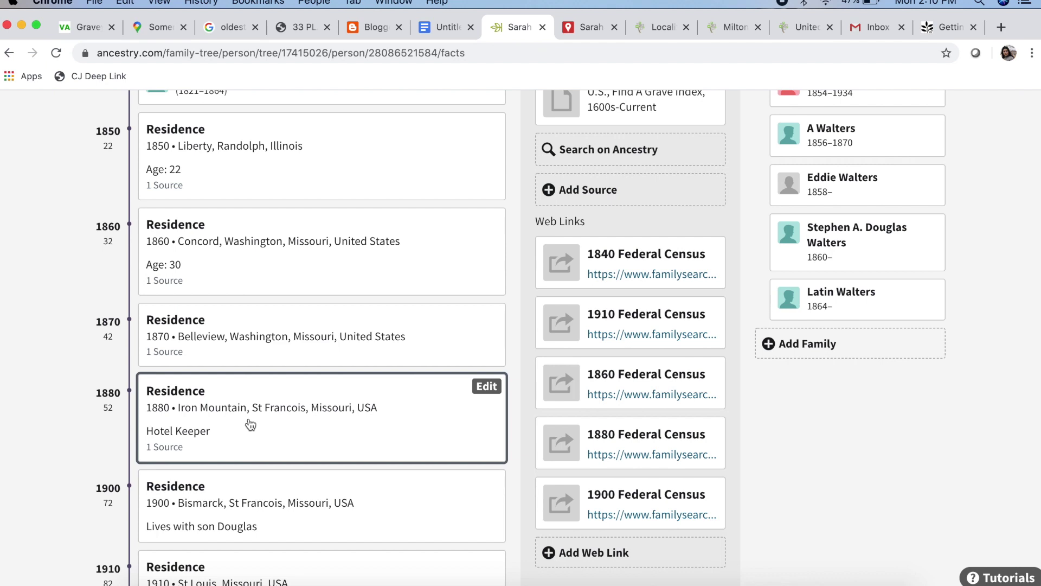
# Add an Iron Mountain, MO pin to the map layer, then return to the Ancestry facts
pyautogui.hotkey('ctrl', 'Tab')
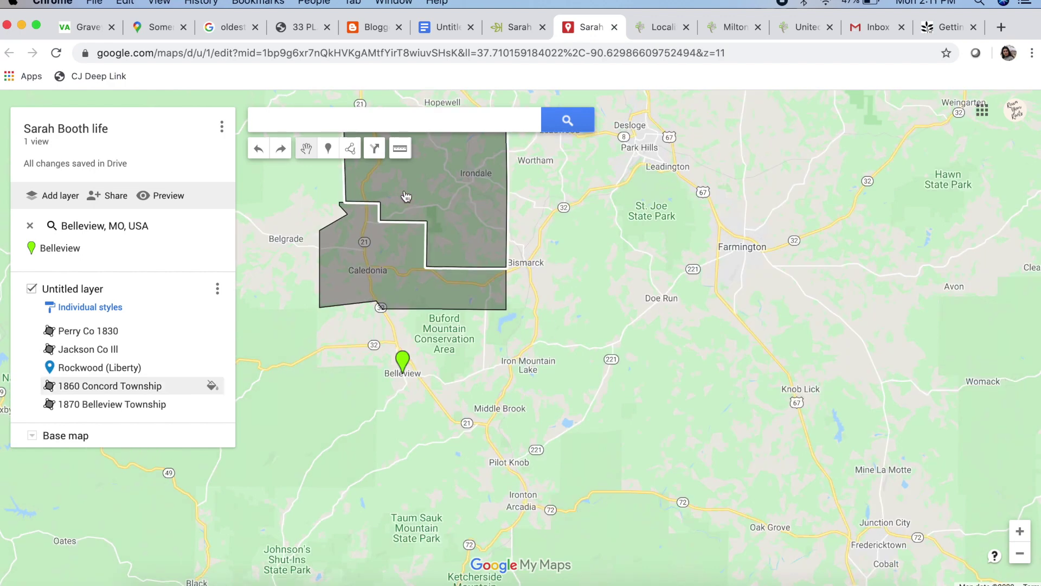
pyautogui.click(363, 129)
pyautogui.write('iron mou')
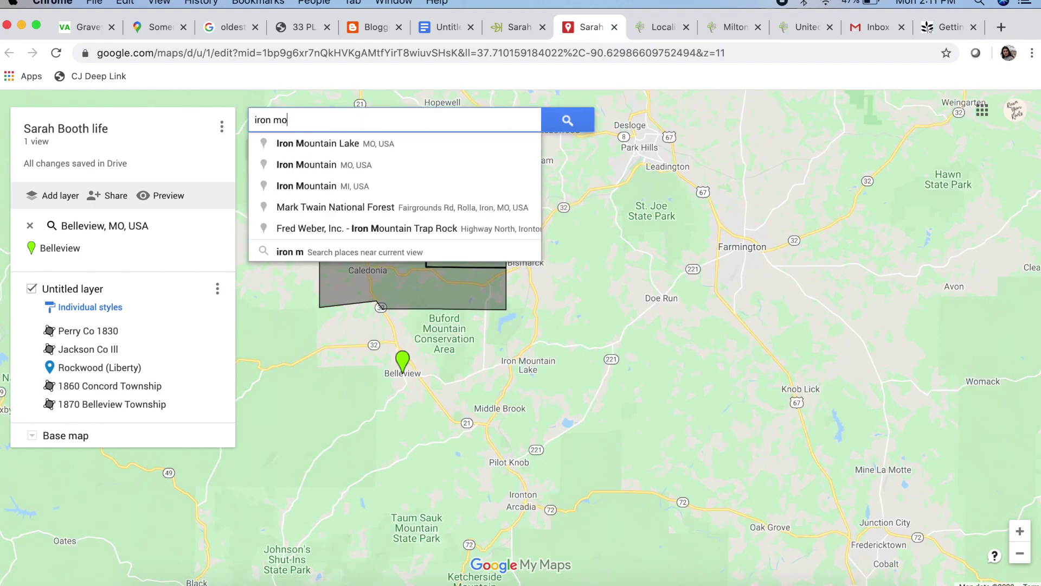
pyautogui.click(363, 164)
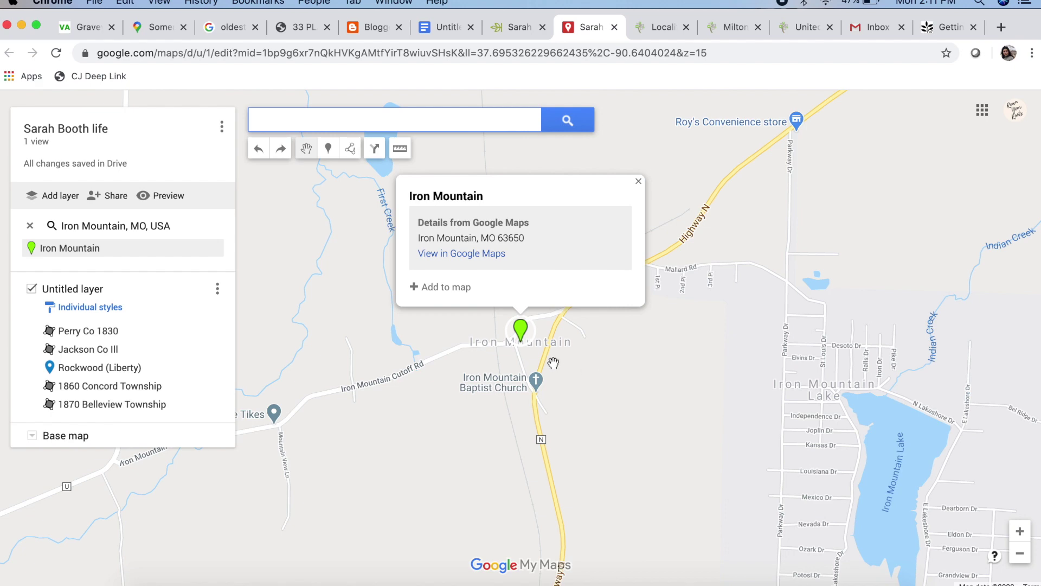
pyautogui.click(454, 289)
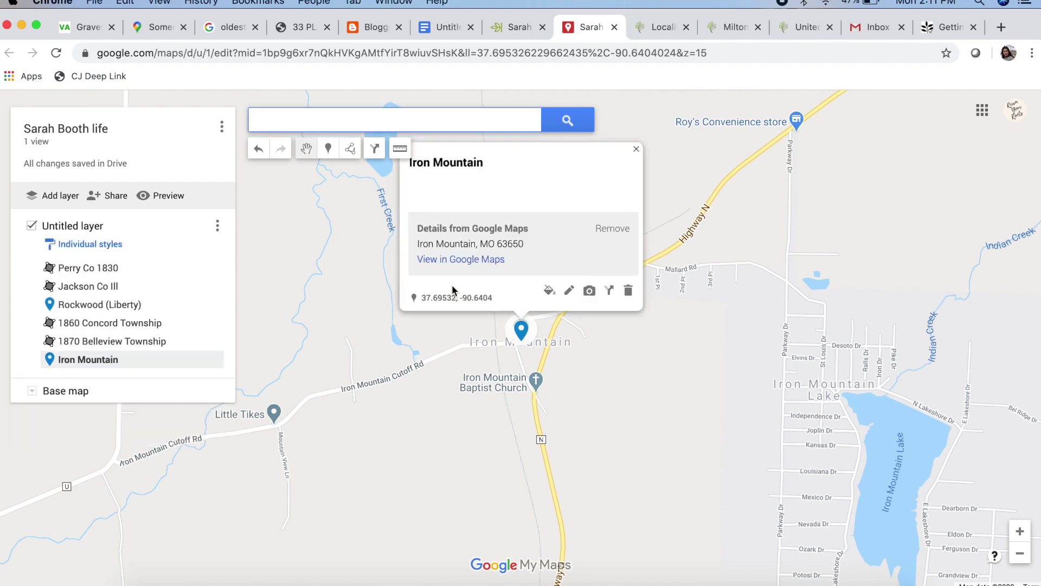
pyautogui.hotkey('ctrl', 'shift', 'Tab')
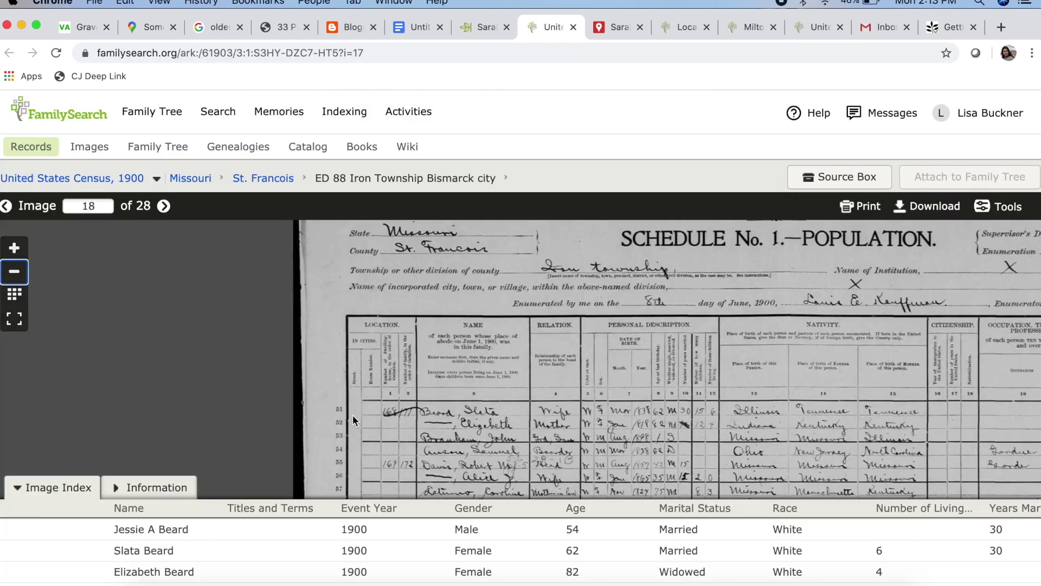
# Scroll through rows 51–83 of census image 18
pyautogui.moveTo(352, 414); pyautogui.dragTo(225, 289)
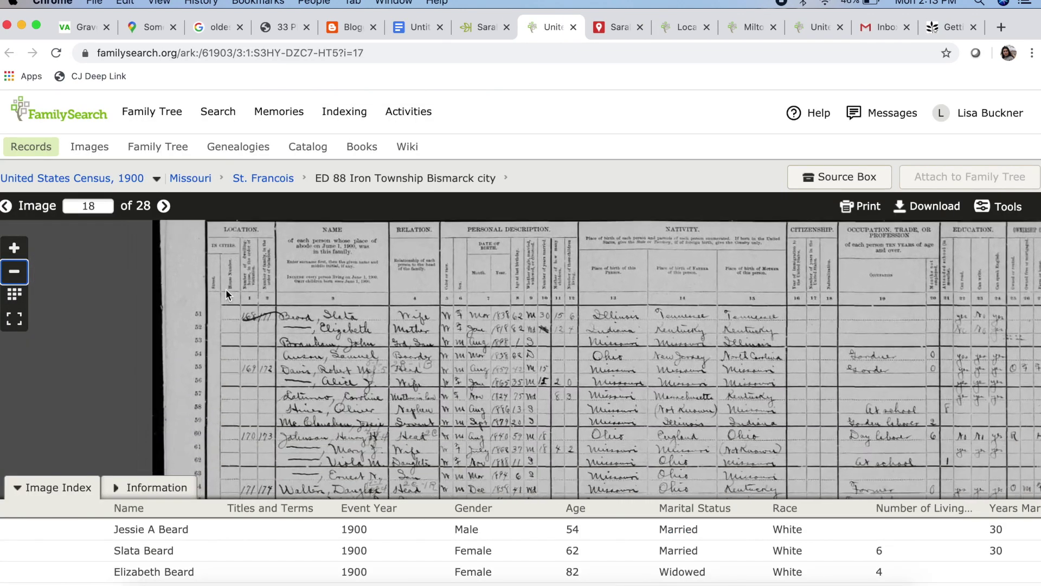
pyautogui.moveTo(399, 406); pyautogui.dragTo(401, 277)
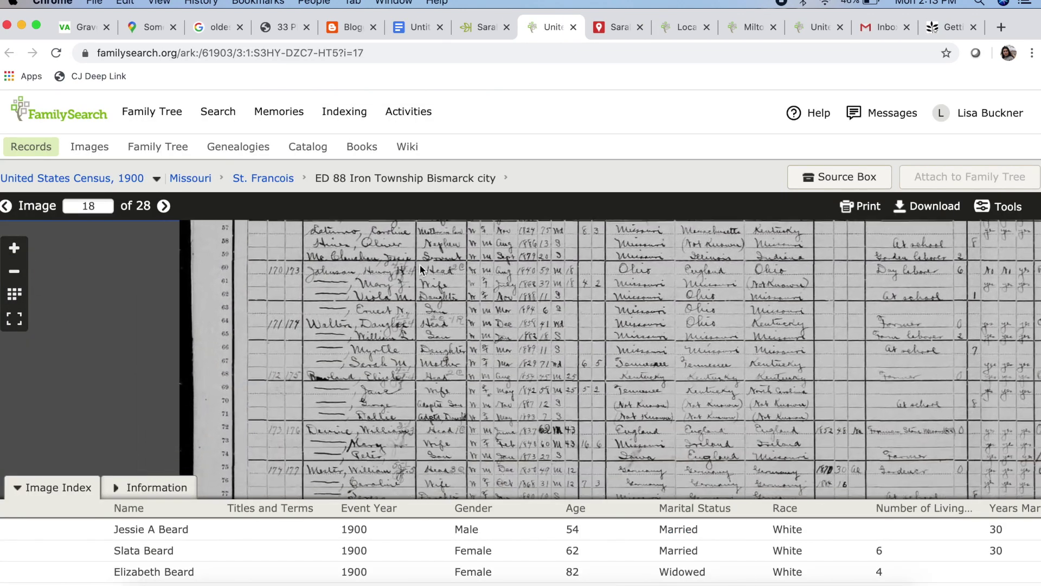
pyautogui.moveTo(370, 457)
pyautogui.mouseDown()
pyautogui.moveTo(388, 263)
pyautogui.moveTo(382, 478)
pyautogui.mouseUp()
pyautogui.moveTo(333, 353); pyautogui.dragTo(328, 406)
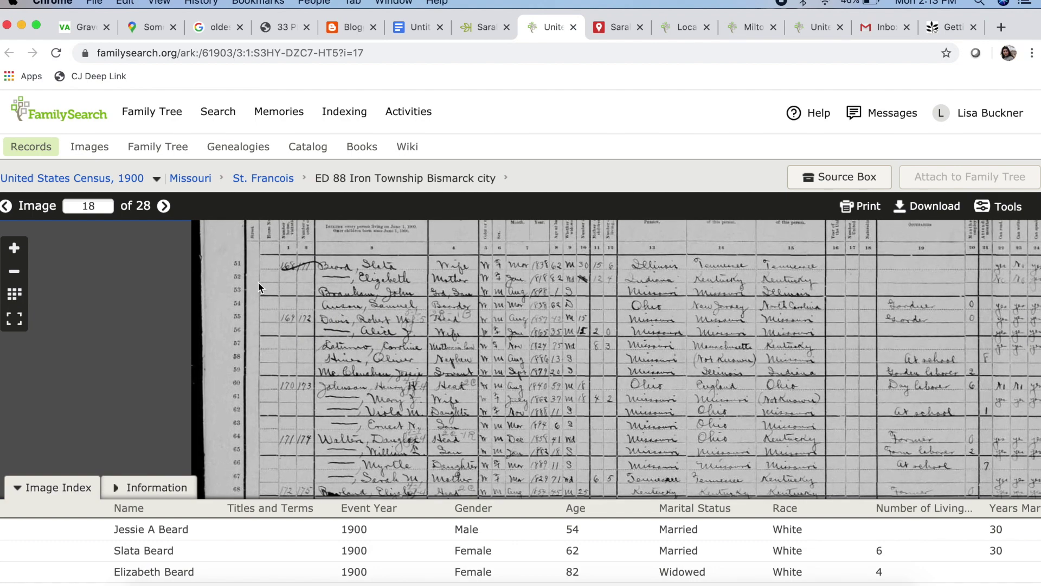
# Step between census images and bring the Iron Township, Bismarck page header into view
pyautogui.click(8, 207)
pyautogui.click(164, 207)
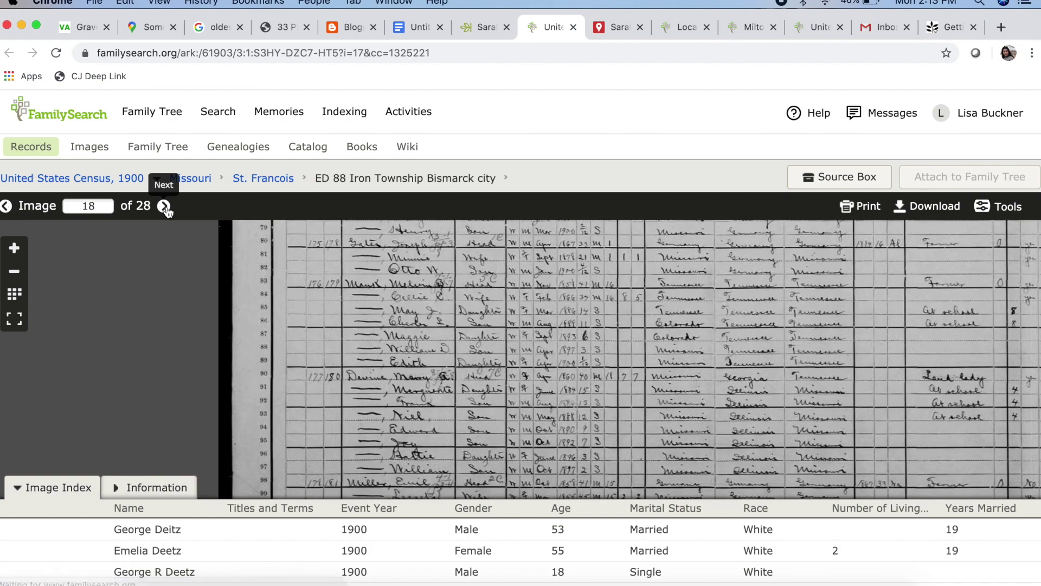
pyautogui.moveTo(398, 276); pyautogui.dragTo(401, 435)
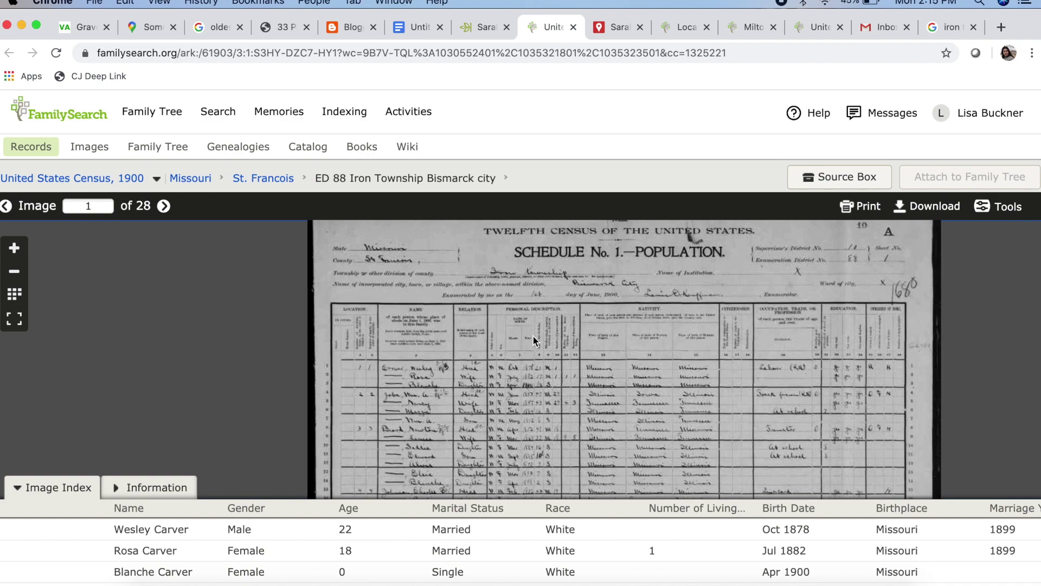
pyautogui.scroll(2, 532, 334)
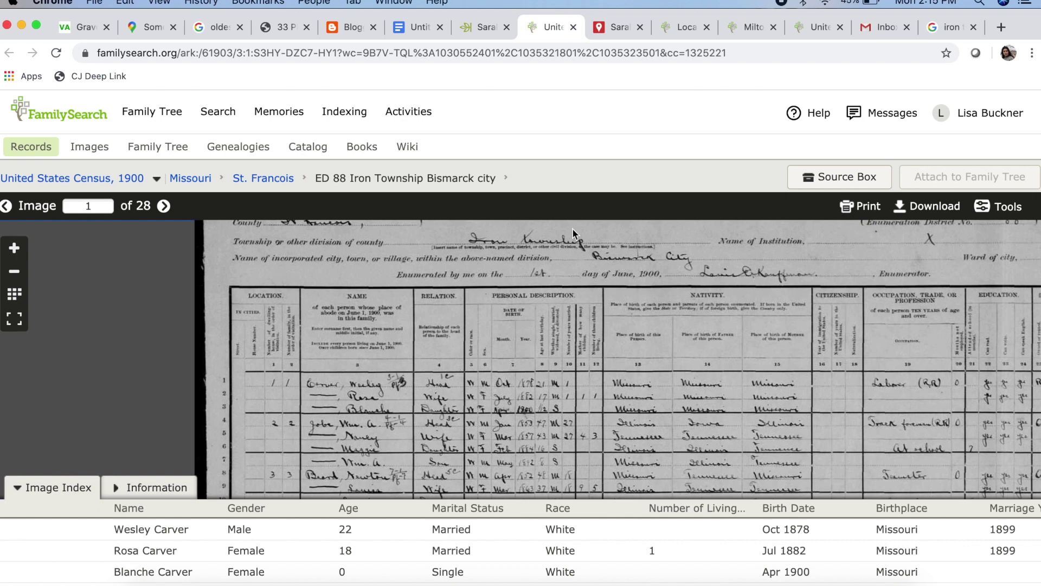
pyautogui.moveTo(566, 242); pyautogui.dragTo(565, 328)
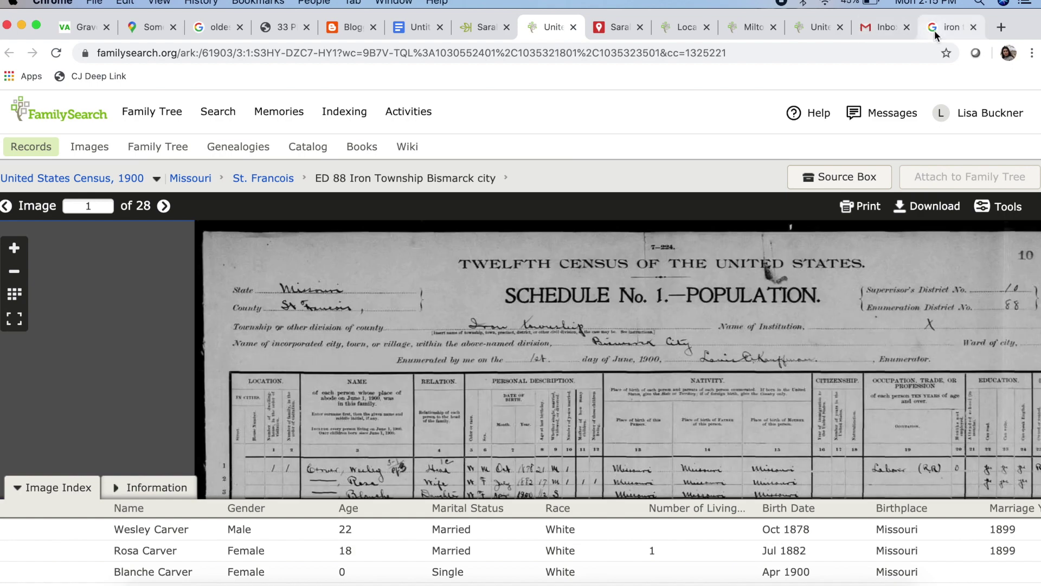
# Review the Google results for 'iron township mo', then go back to the life map
pyautogui.click(935, 36)
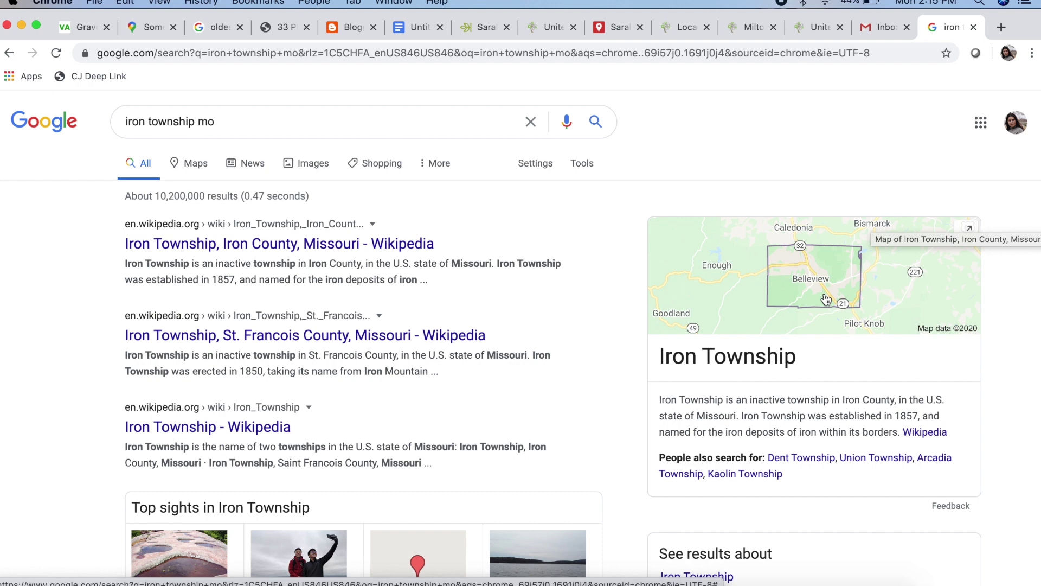
pyautogui.click(618, 27)
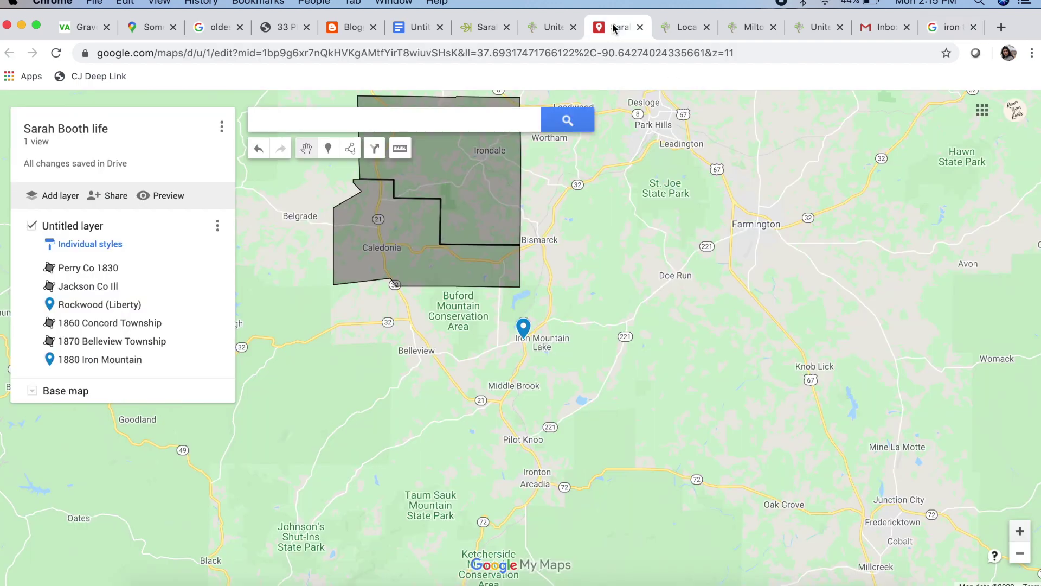
# Zoom to Bismarck, MO, add it as a pin and edit its details, then switch tabs
pyautogui.moveTo(643, 221); pyautogui.dragTo(596, 322)
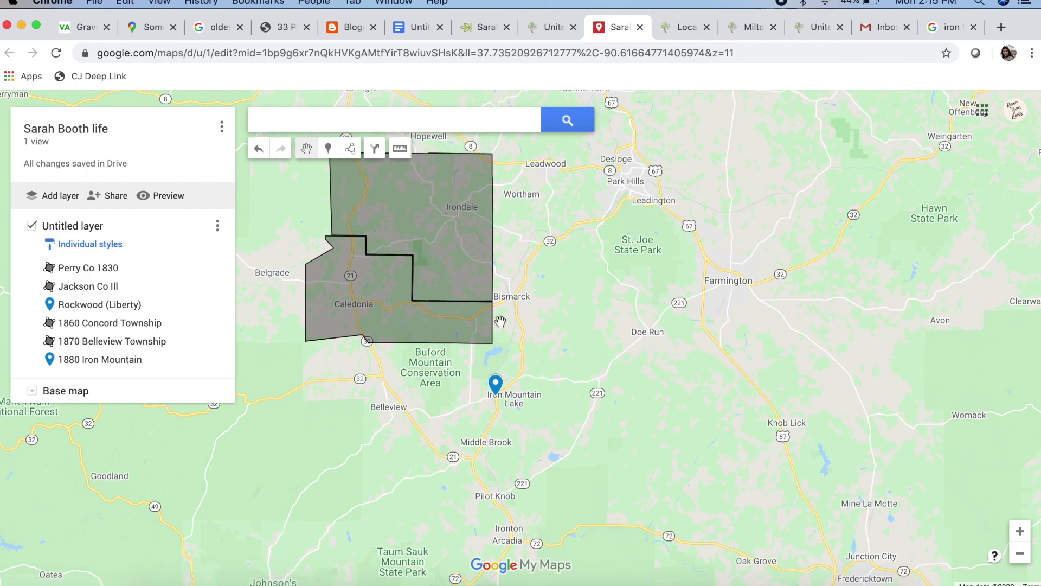
pyautogui.scroll(2, 500, 321)
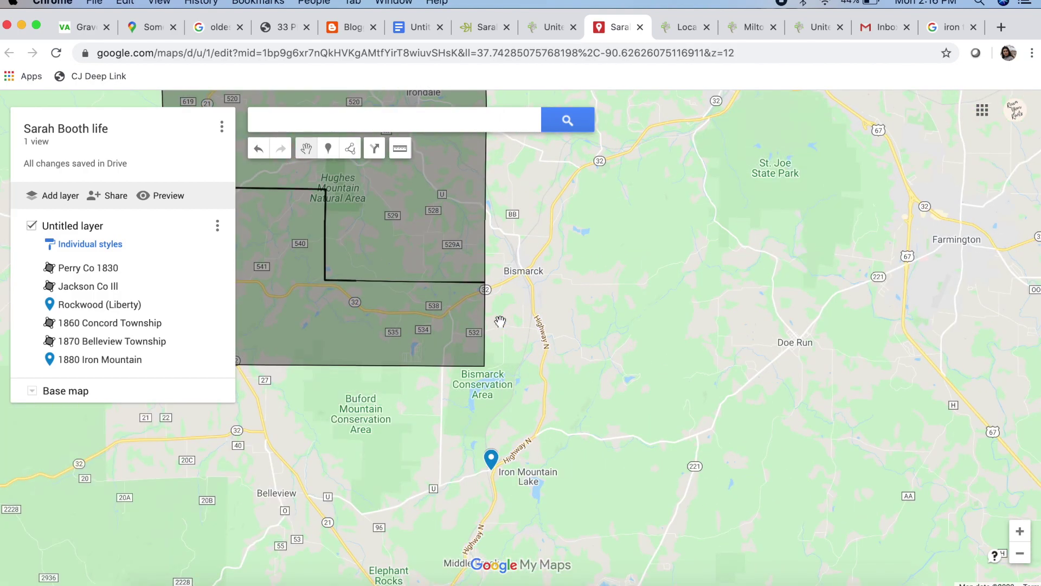
pyautogui.scroll(2, 499, 323)
pyautogui.scroll(4, 542, 239)
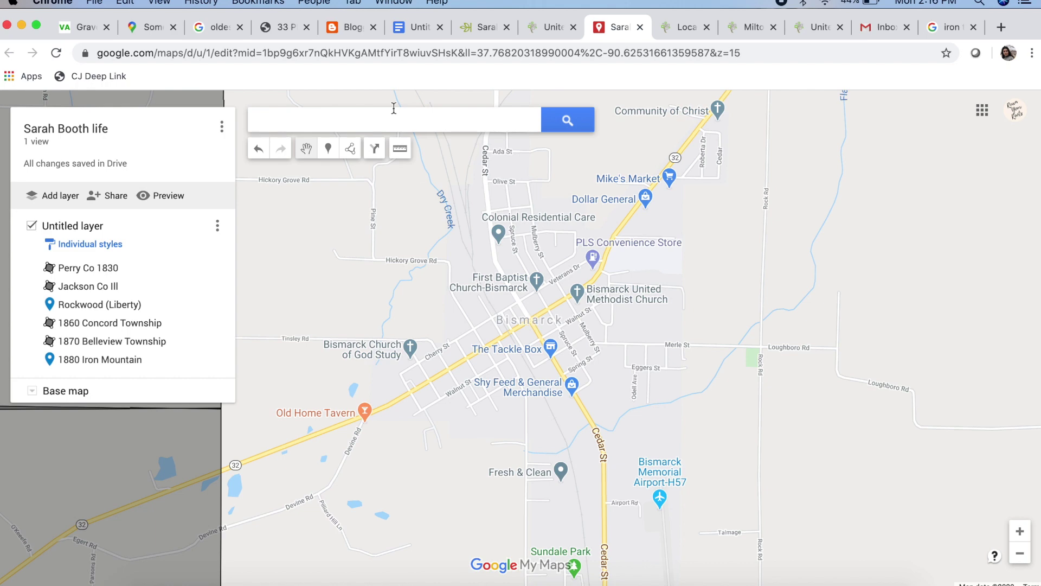
pyautogui.click(392, 119)
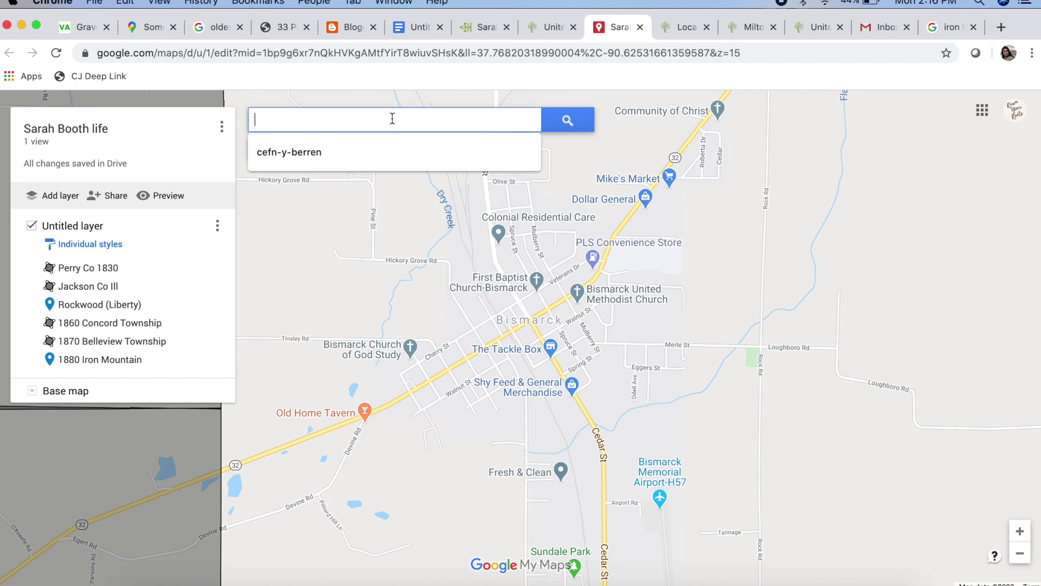
pyautogui.write('b')
pyautogui.press('Return')
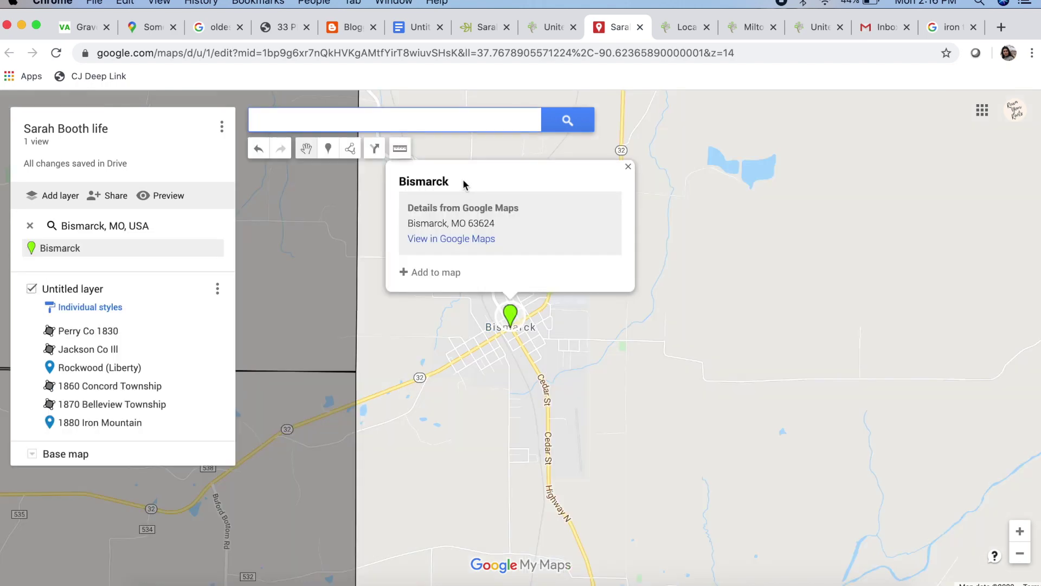
pyautogui.click(437, 272)
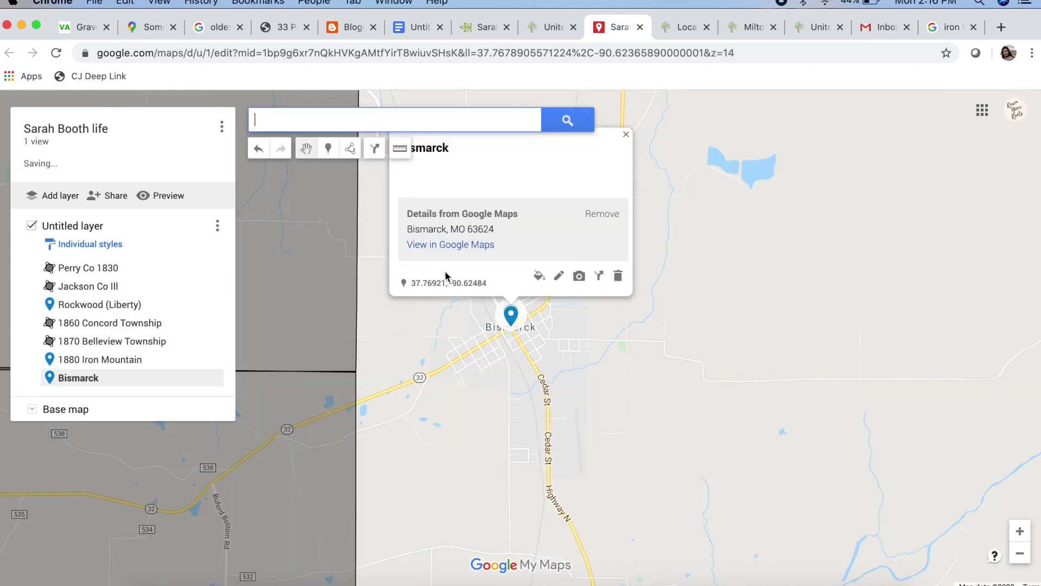
pyautogui.click(559, 282)
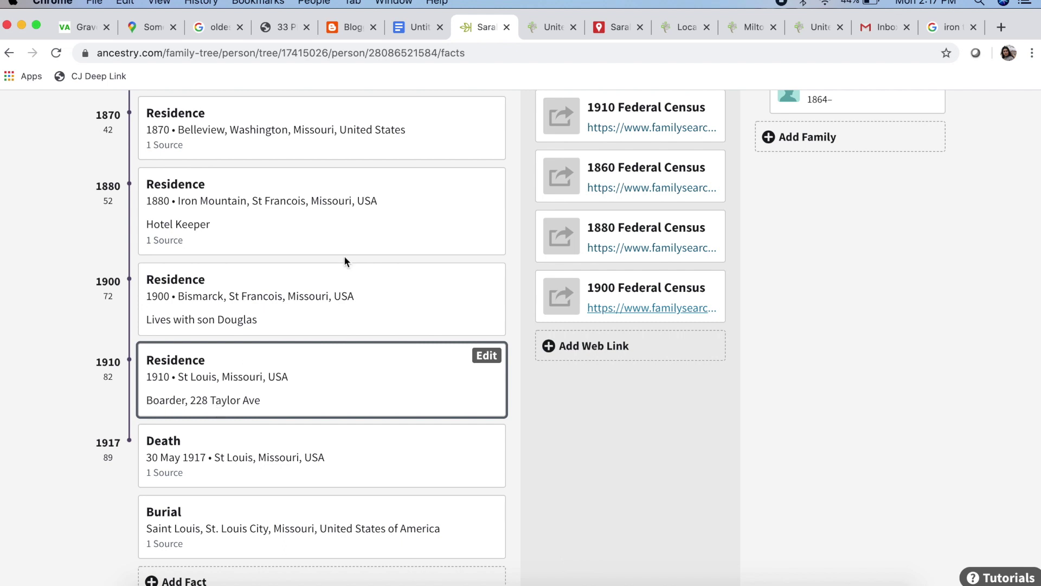
pyautogui.click(603, 28)
pyautogui.click(423, 119)
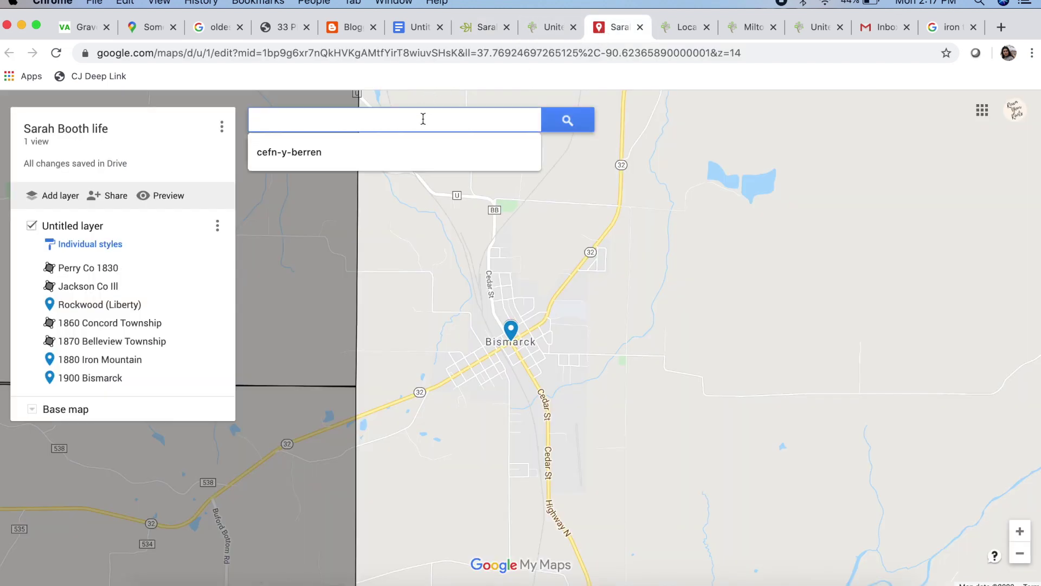
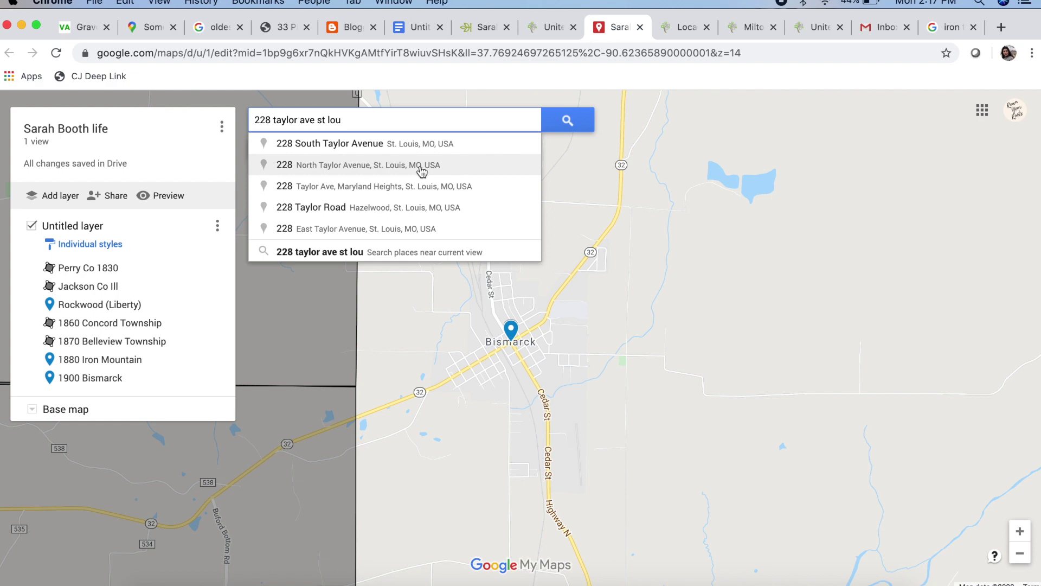
pyautogui.click(422, 194)
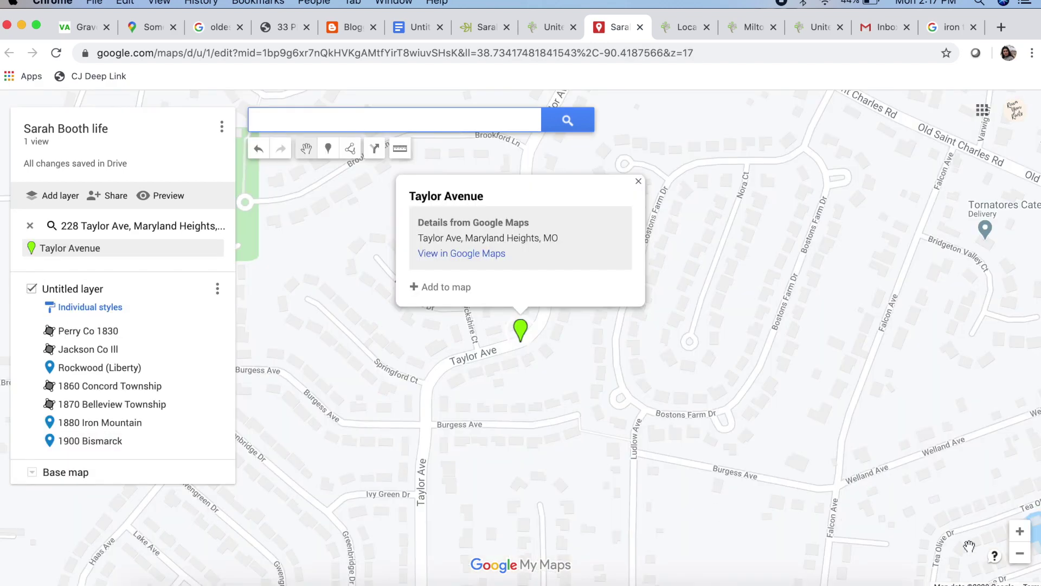
pyautogui.click(1007, 557)
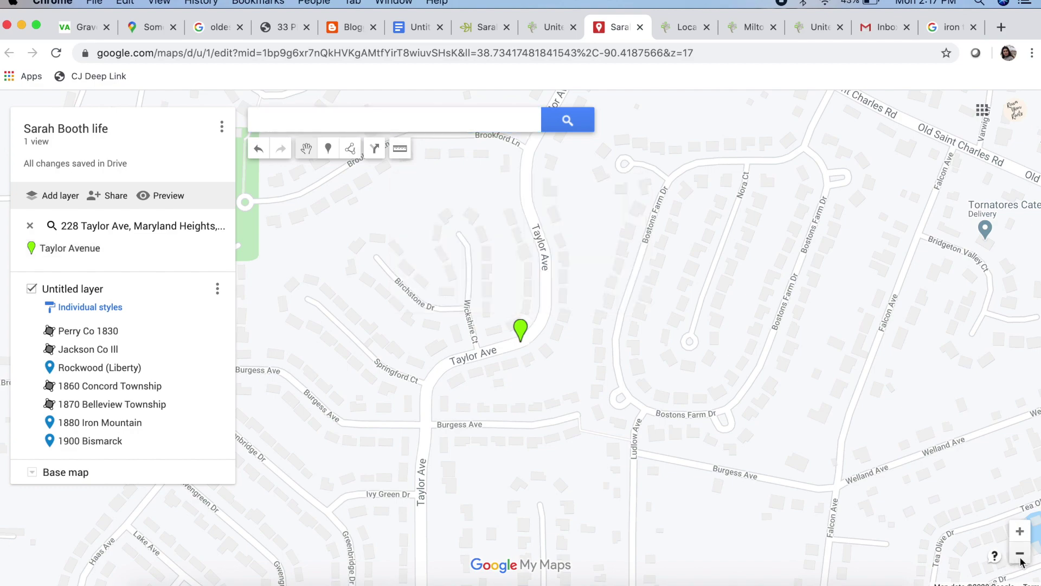
pyautogui.click(1020, 553)
pyautogui.click(1021, 553)
pyautogui.click(1020, 553)
pyautogui.click(374, 120)
pyautogui.click(373, 165)
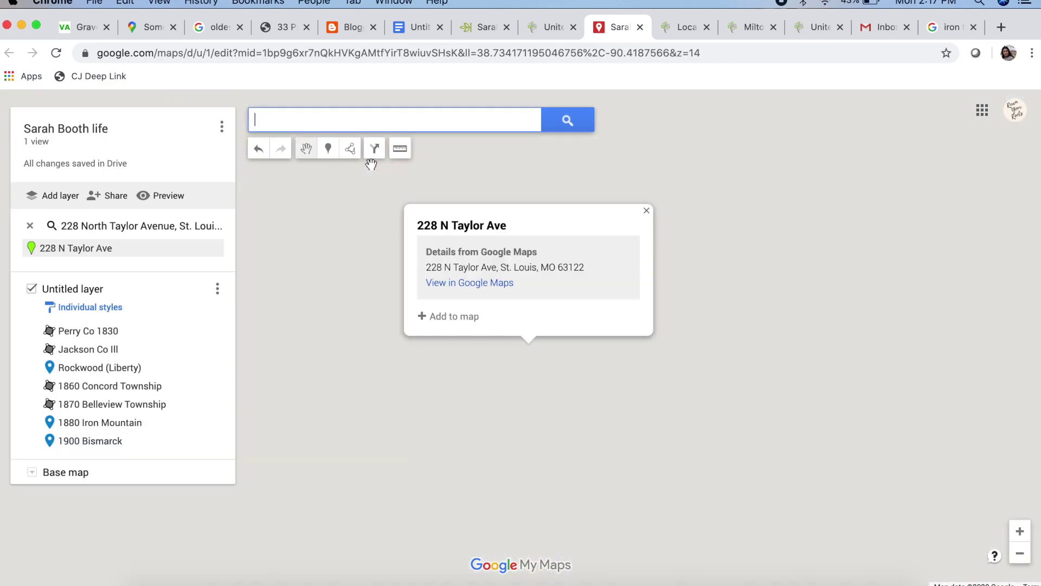
pyautogui.moveTo(710, 482); pyautogui.dragTo(738, 336)
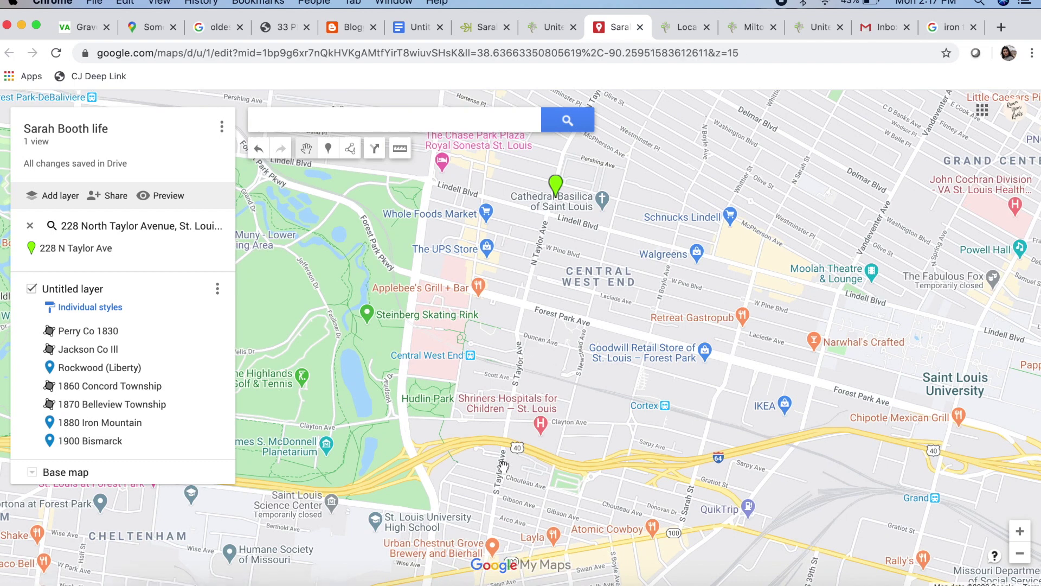
pyautogui.hotkey('ctrl', 'shift', 'Tab')
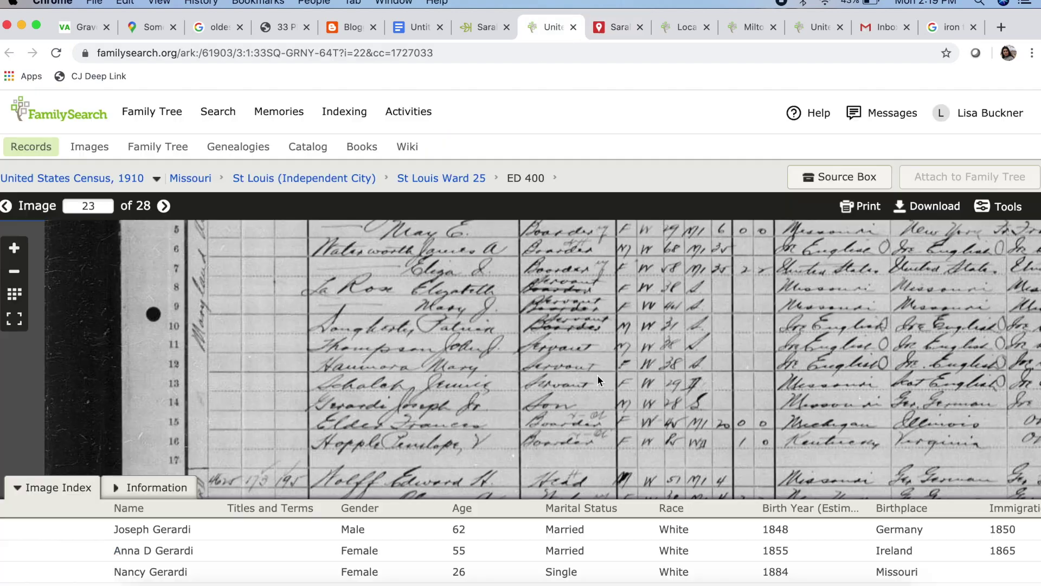
pyautogui.click(14, 273)
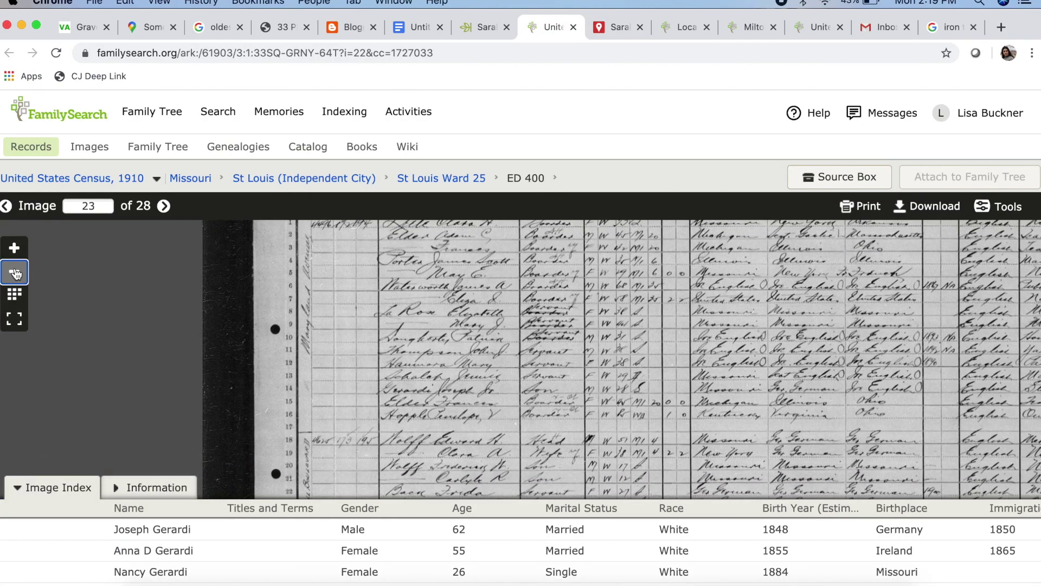
pyautogui.scroll(-5, 402, 278)
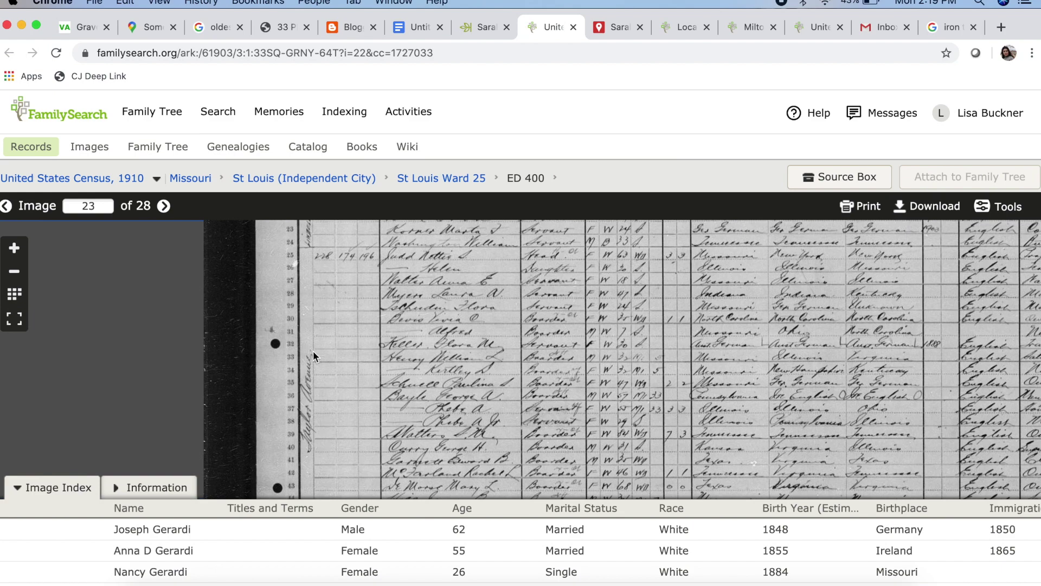
pyautogui.moveTo(357, 314); pyautogui.dragTo(346, 430)
pyautogui.moveTo(368, 282); pyautogui.dragTo(297, 391)
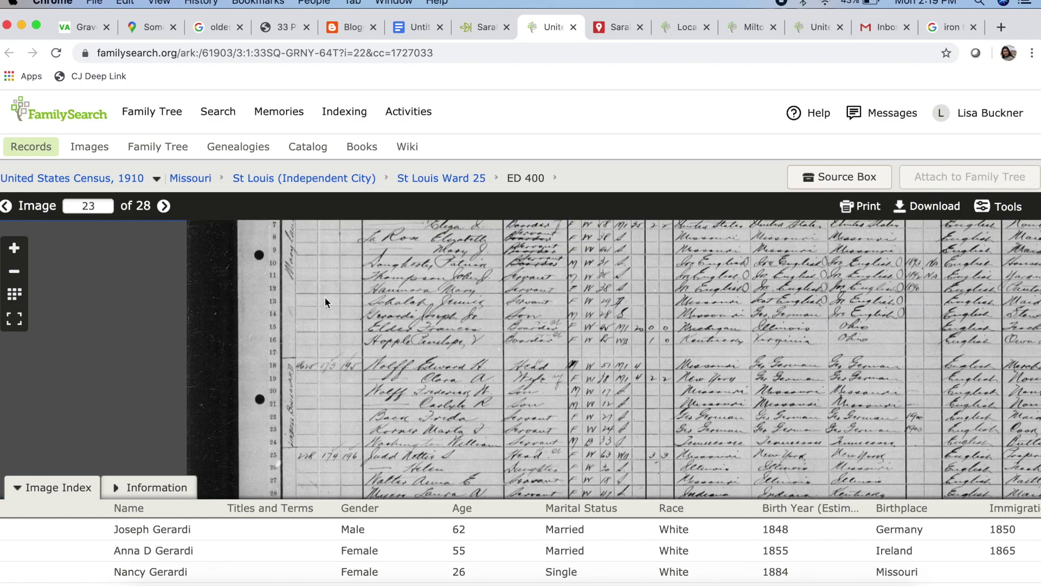
pyautogui.scroll(3, 333, 314)
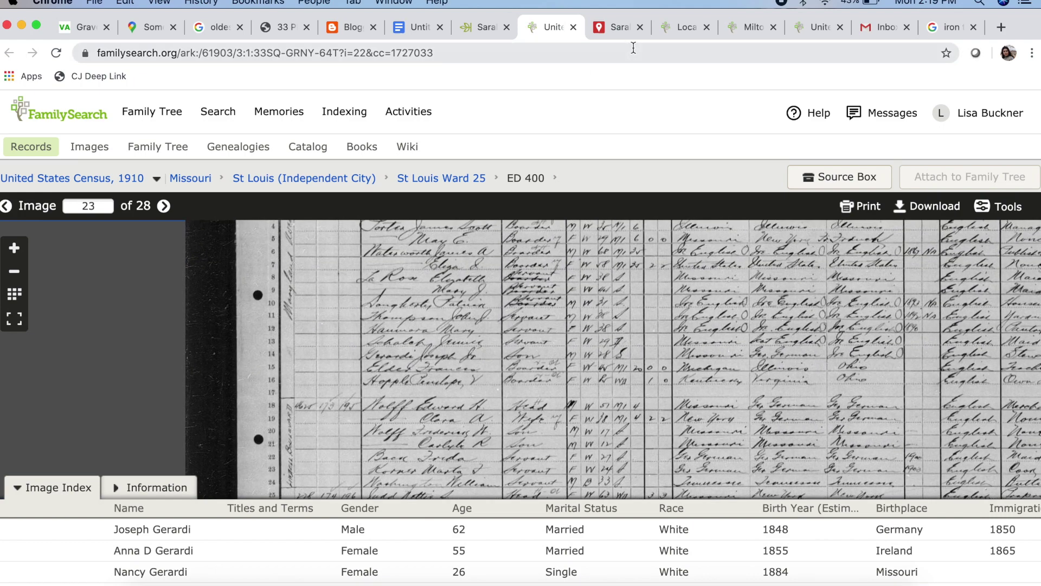
pyautogui.click(619, 26)
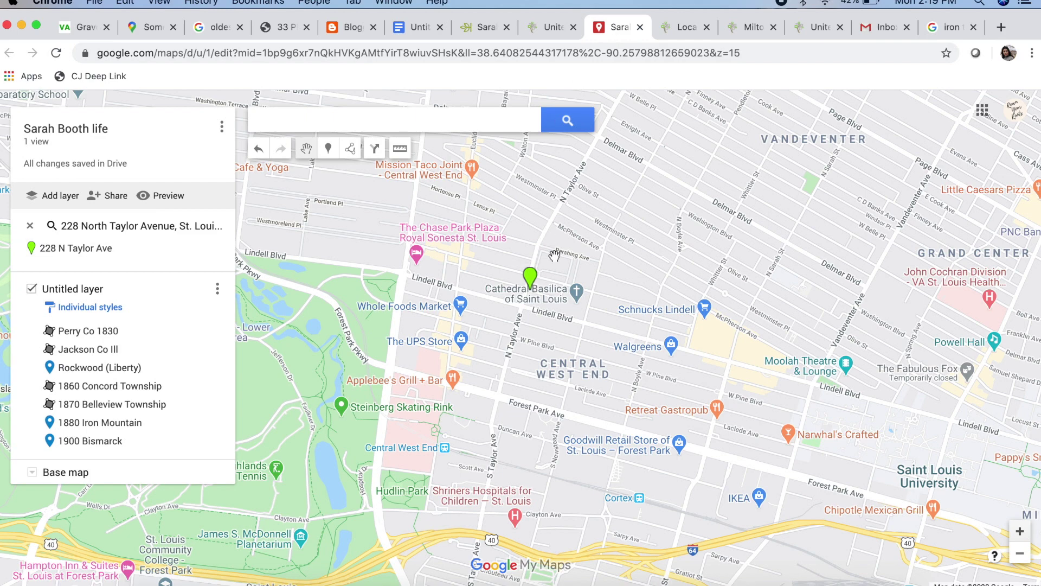
pyautogui.scroll(2, 550, 342)
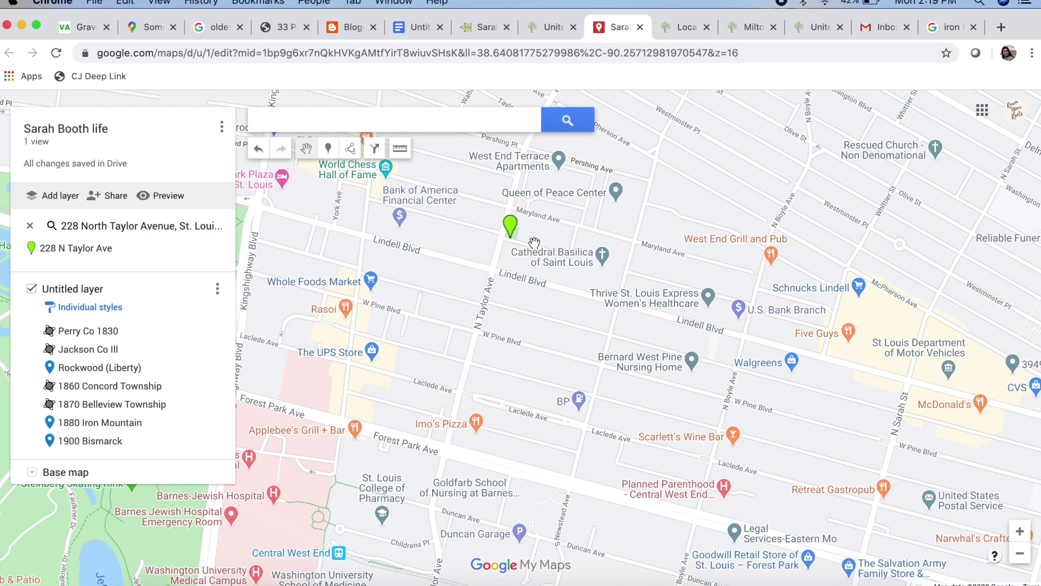
pyautogui.scroll(2, 534, 243)
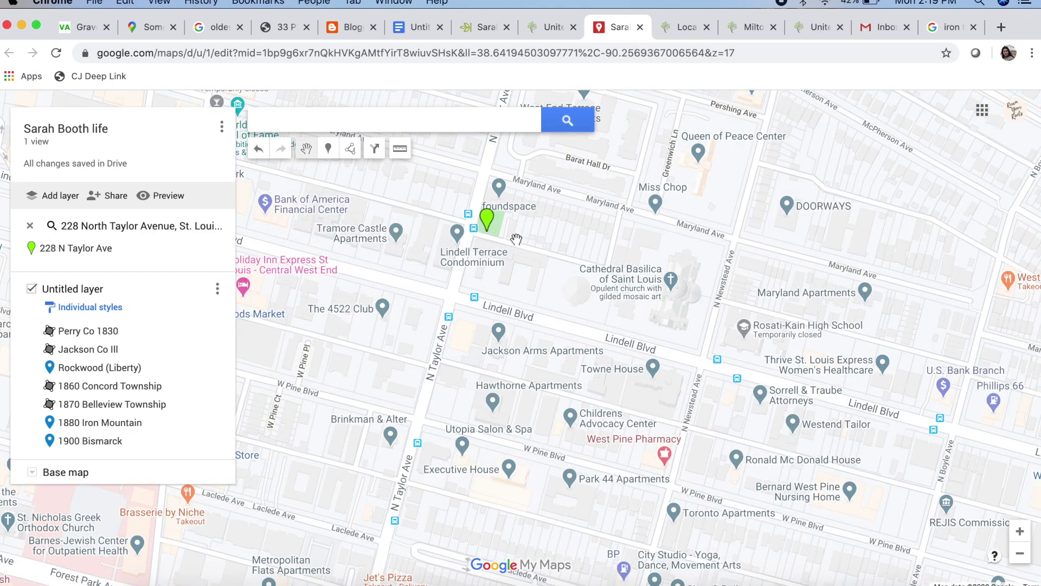
pyautogui.scroll(2, 516, 239)
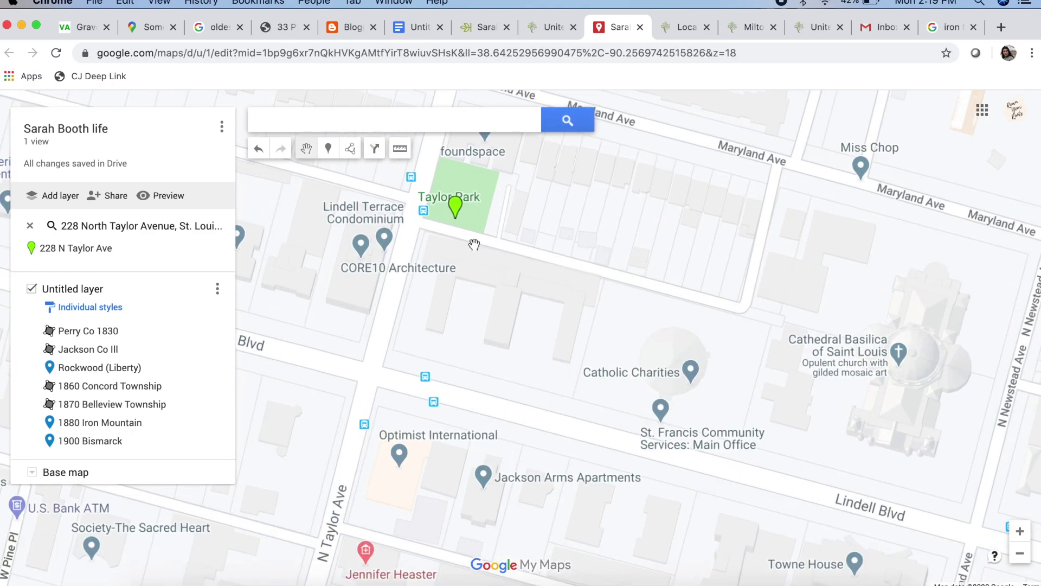
pyautogui.scroll(2, 475, 245)
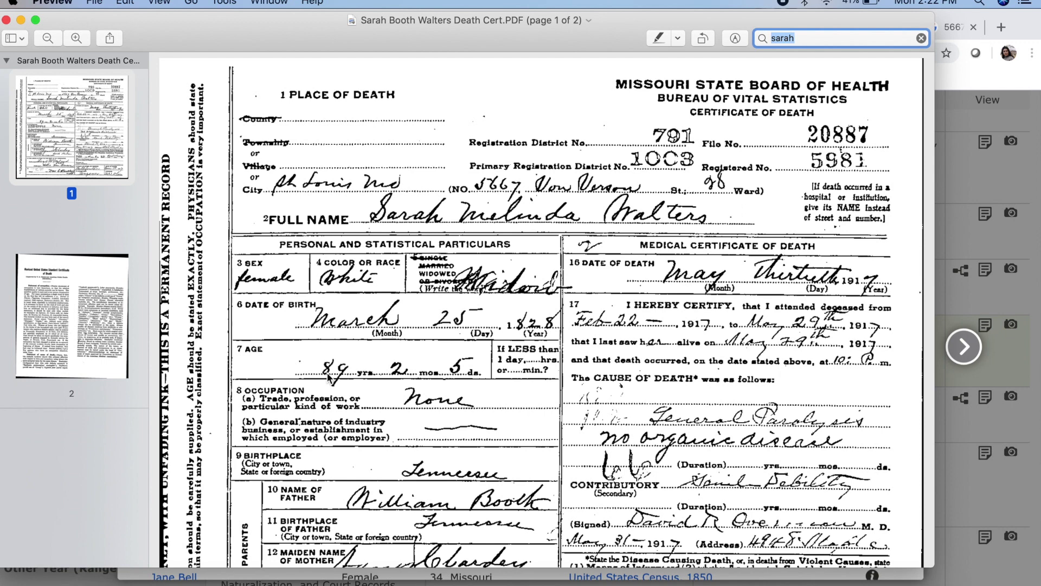
# Switch from the death certificate back to the map in Chrome
pyautogui.press('super+Tab')
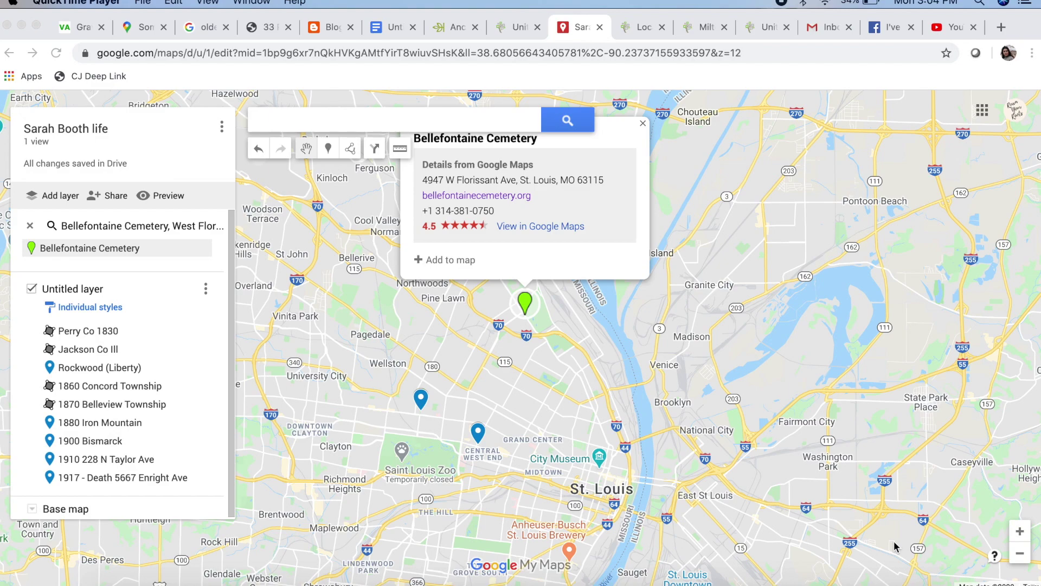
# Add Bellefontaine Cemetery to the layer and zoom out to fit all places through Tennessee
pyautogui.click(445, 259)
pyautogui.click(405, 405)
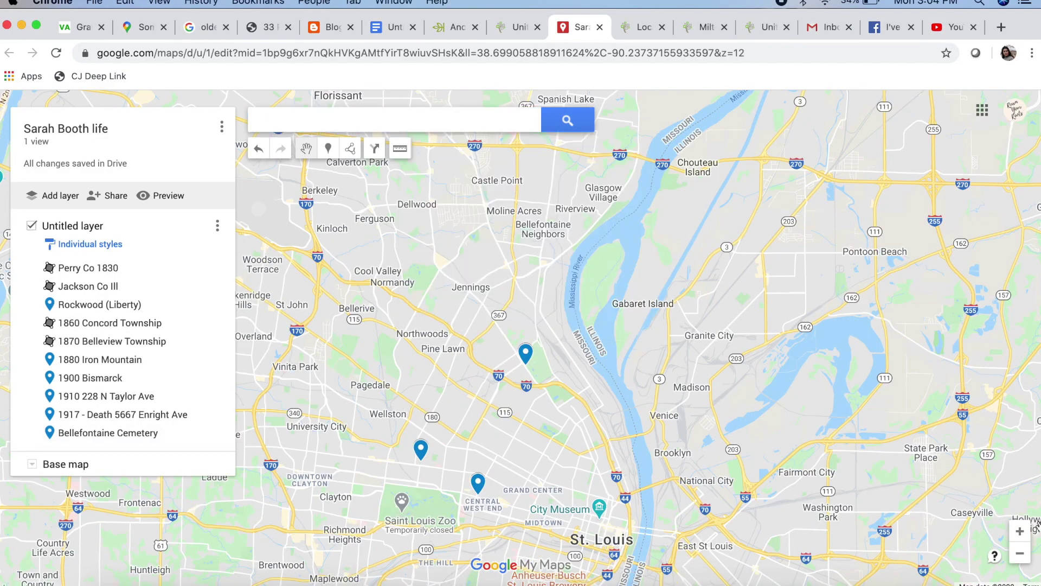
pyautogui.click(1020, 554)
pyautogui.click(1020, 554)
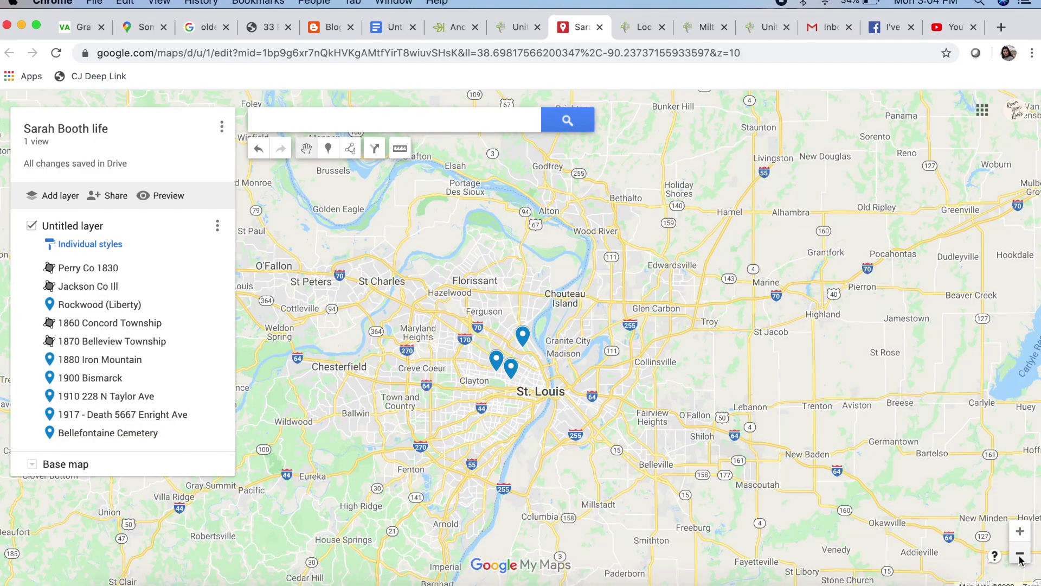
pyautogui.click(1019, 556)
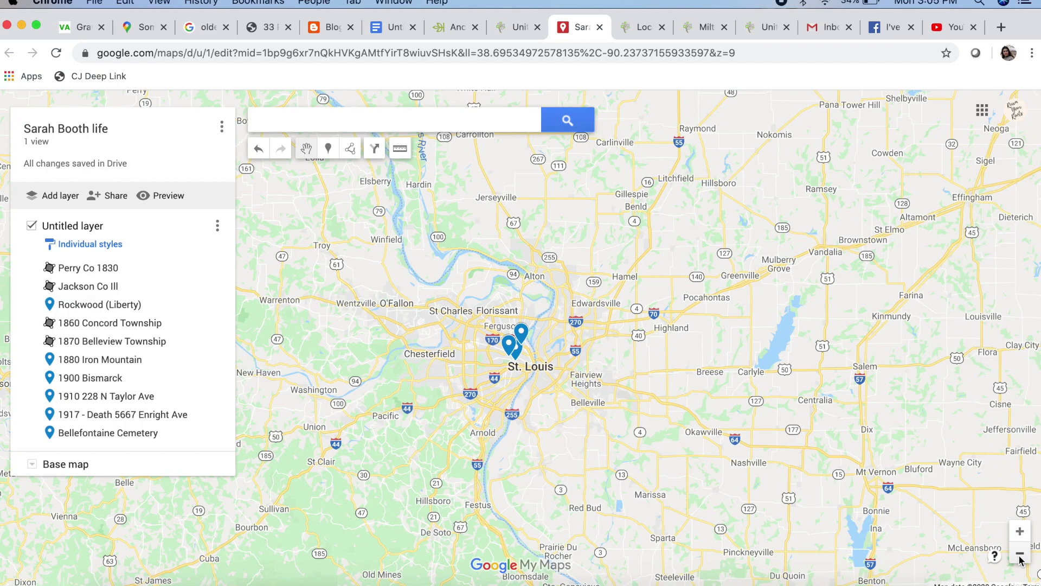
pyautogui.click(1019, 555)
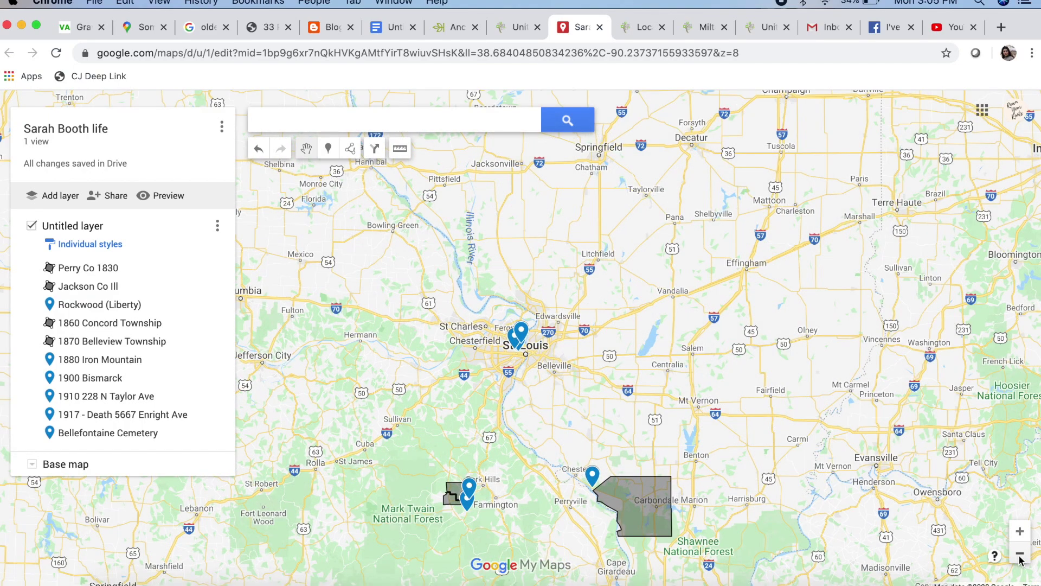
pyautogui.click(1020, 555)
pyautogui.moveTo(654, 378); pyautogui.dragTo(628, 297)
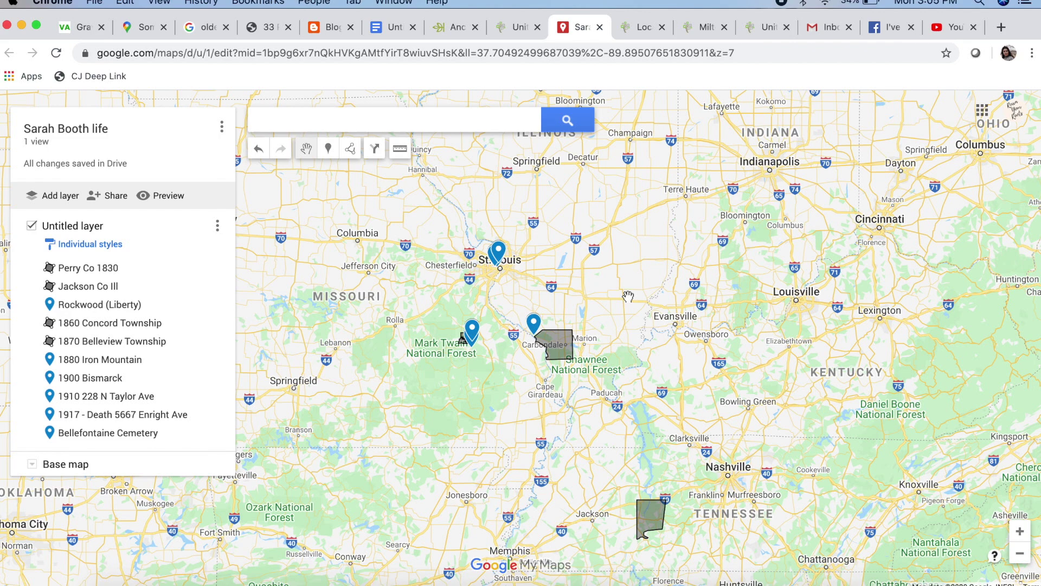
pyautogui.moveTo(628, 297); pyautogui.dragTo(600, 207)
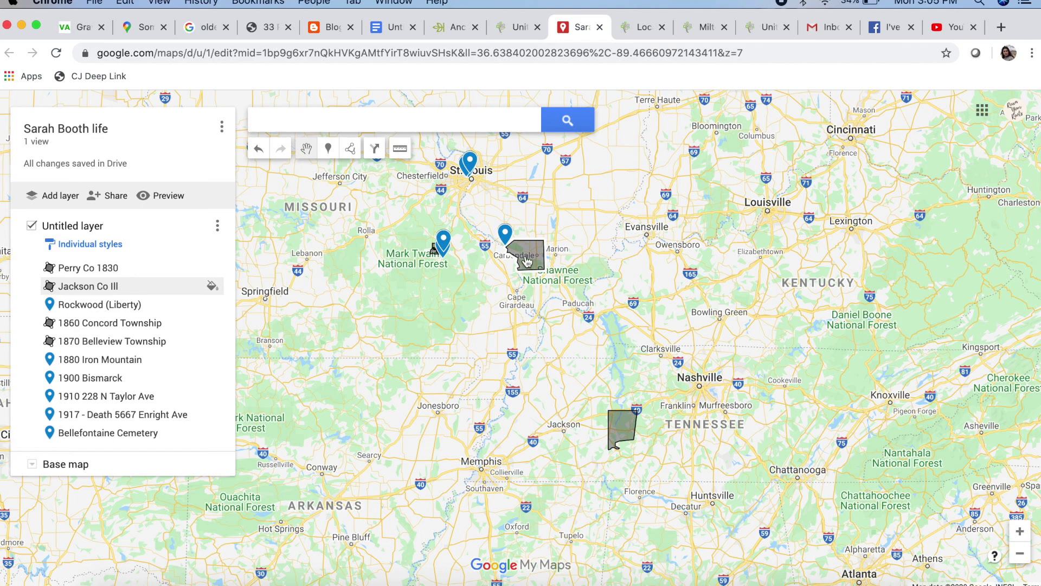
pyautogui.scroll(3, 437, 249)
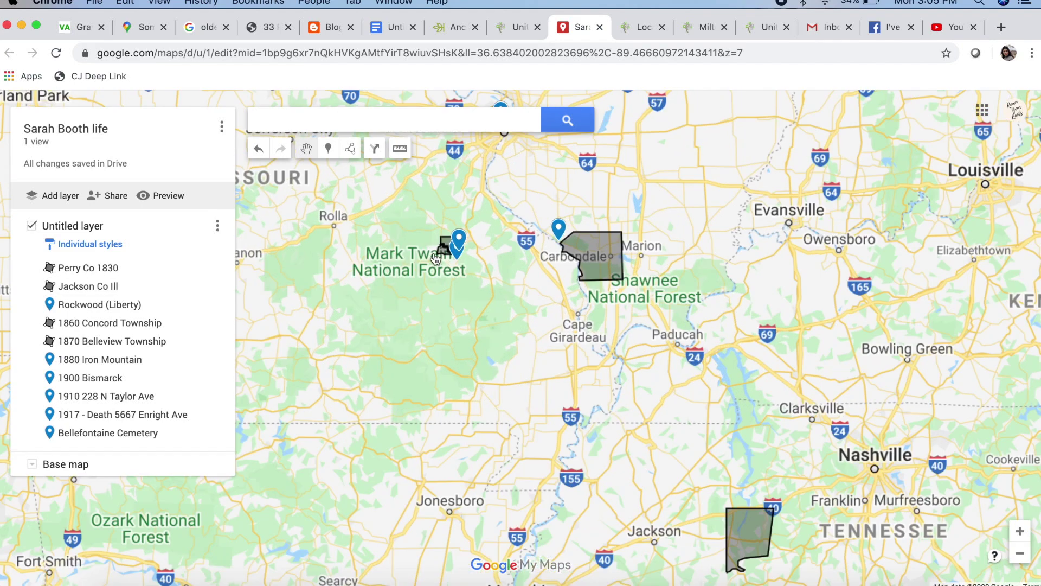
pyautogui.click(1016, 557)
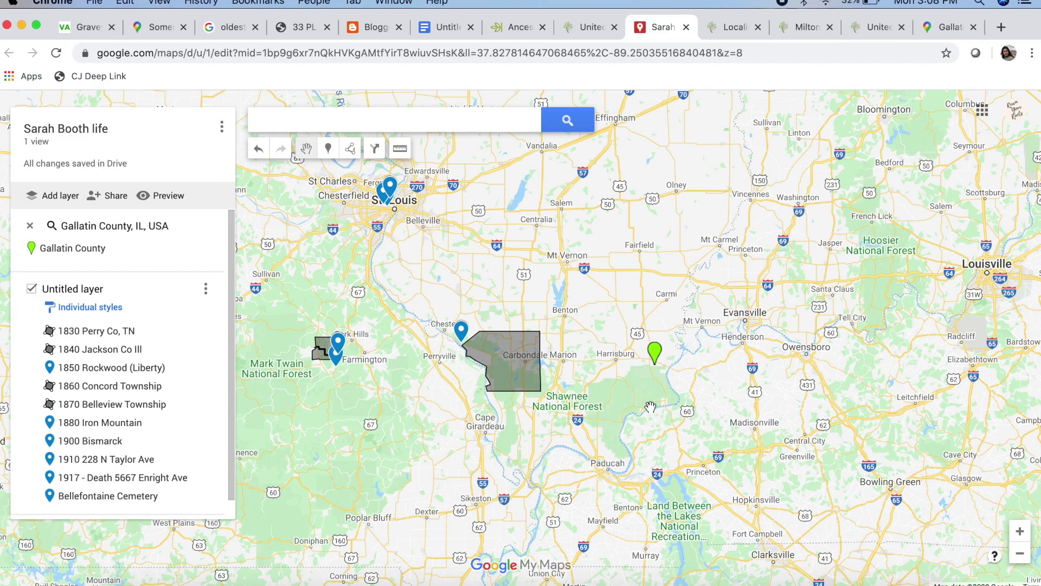
pyautogui.scroll(-5, 658, 419)
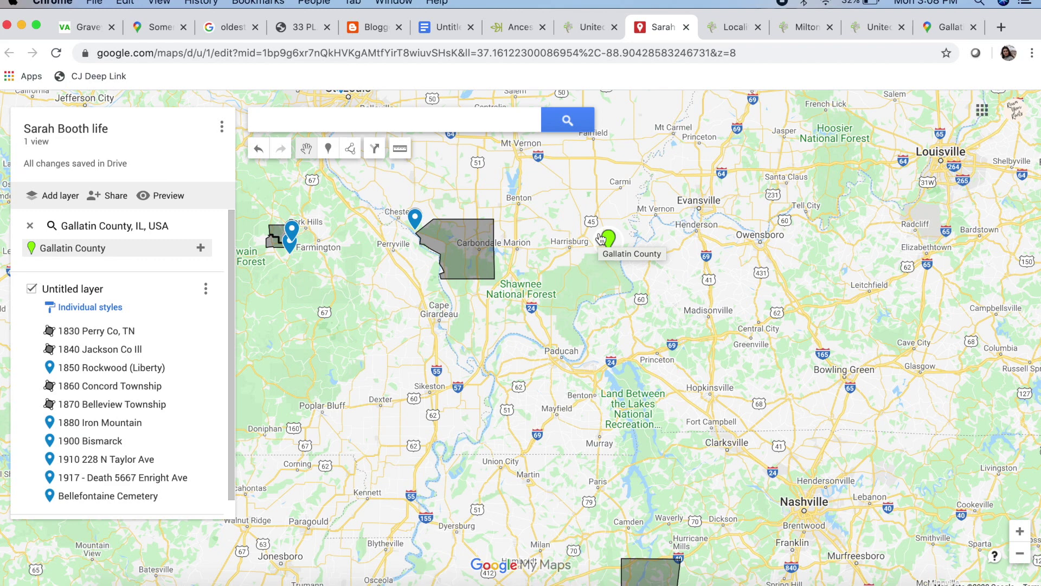
pyautogui.click(1019, 554)
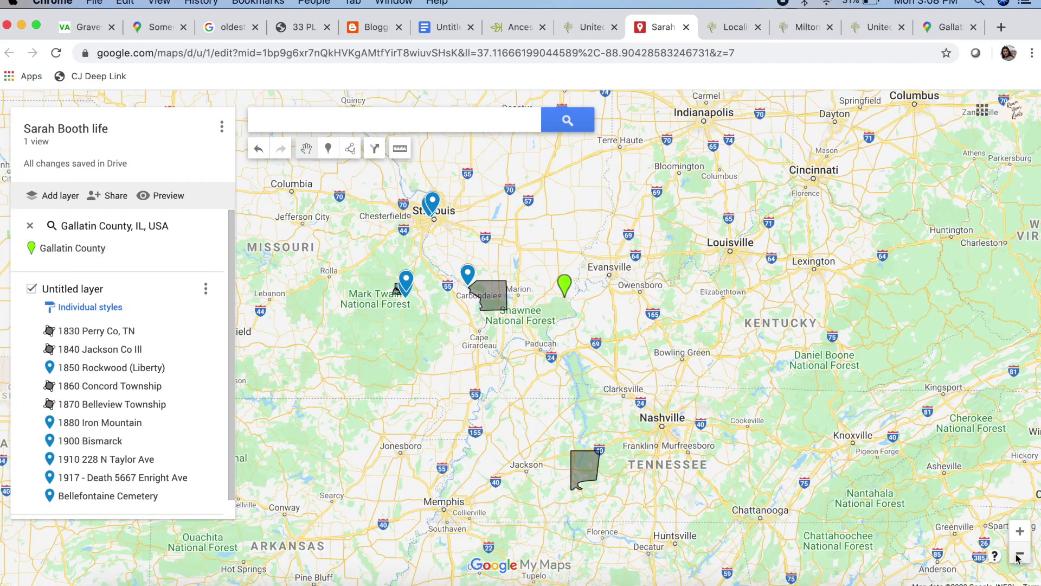